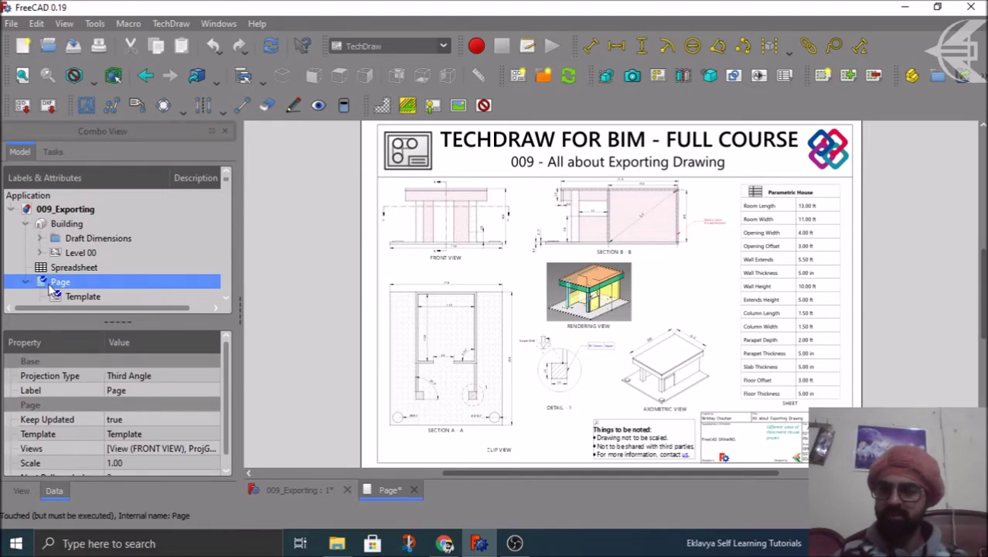
# Open the house parameters spreadsheet briefly, then close it to return to the drawing page
pyautogui.doubleClick(68, 268)
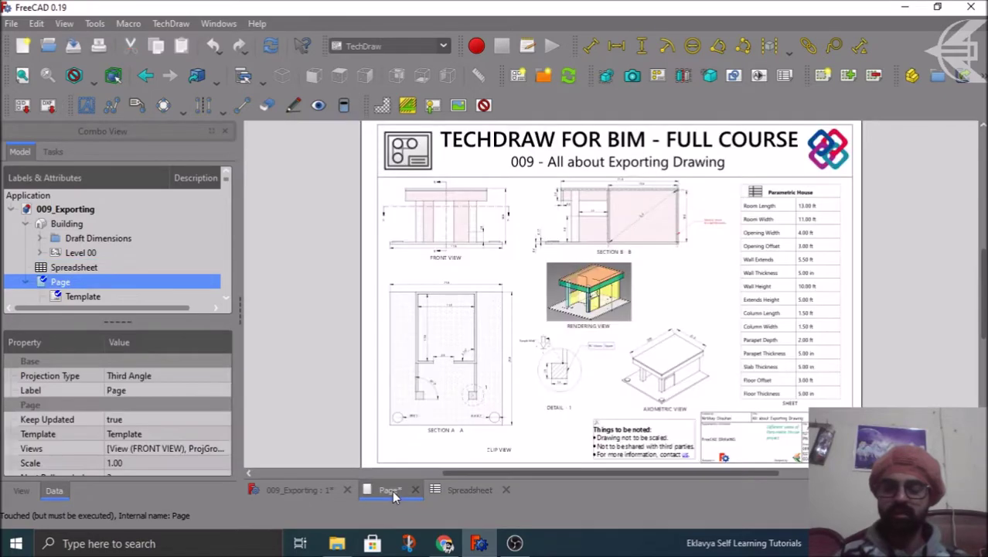
pyautogui.click(390, 490)
pyautogui.click(506, 490)
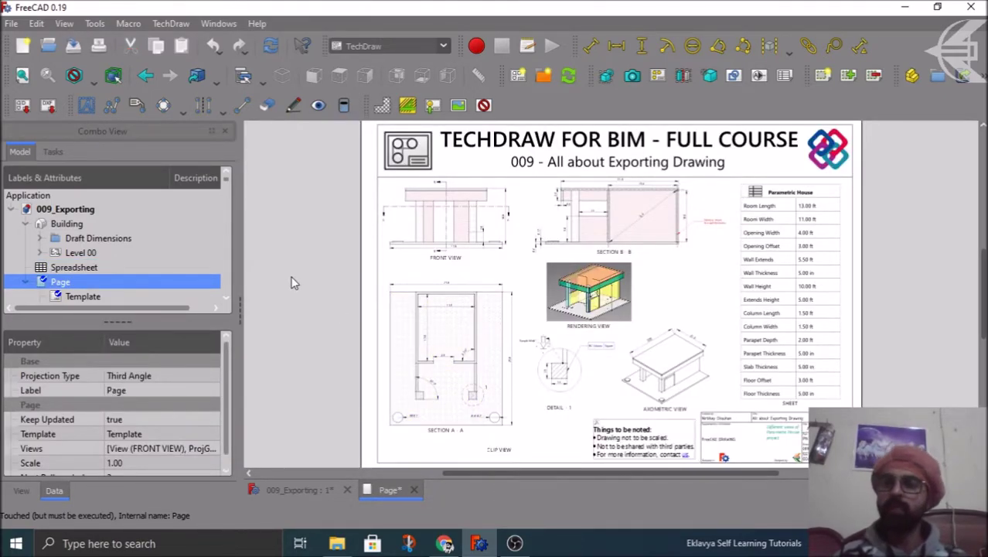
# Export the TechDraw page as MyDrawing.svg into the Exports folder
pyautogui.click(23, 106)
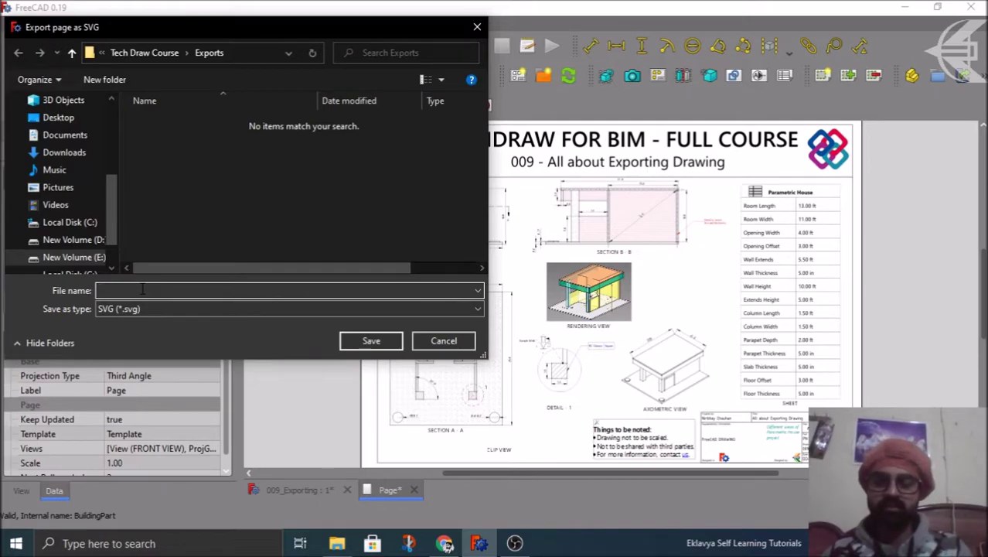
pyautogui.write('MyDr')
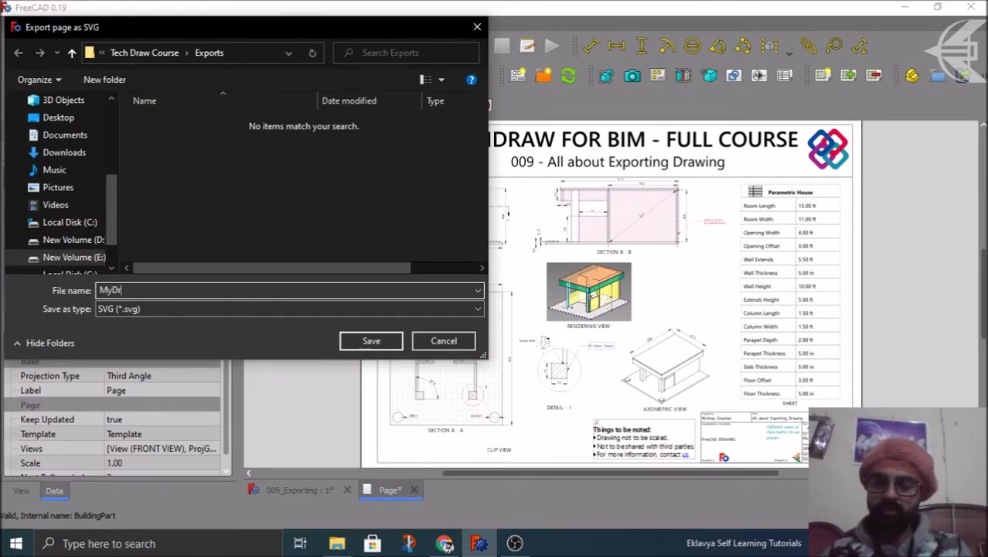
pyautogui.write('awing')
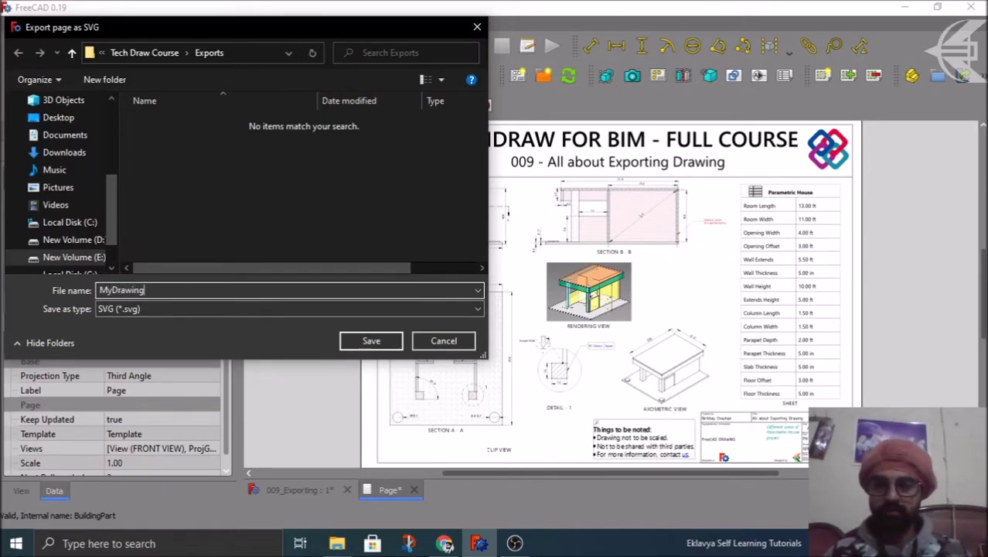
pyautogui.click(341, 345)
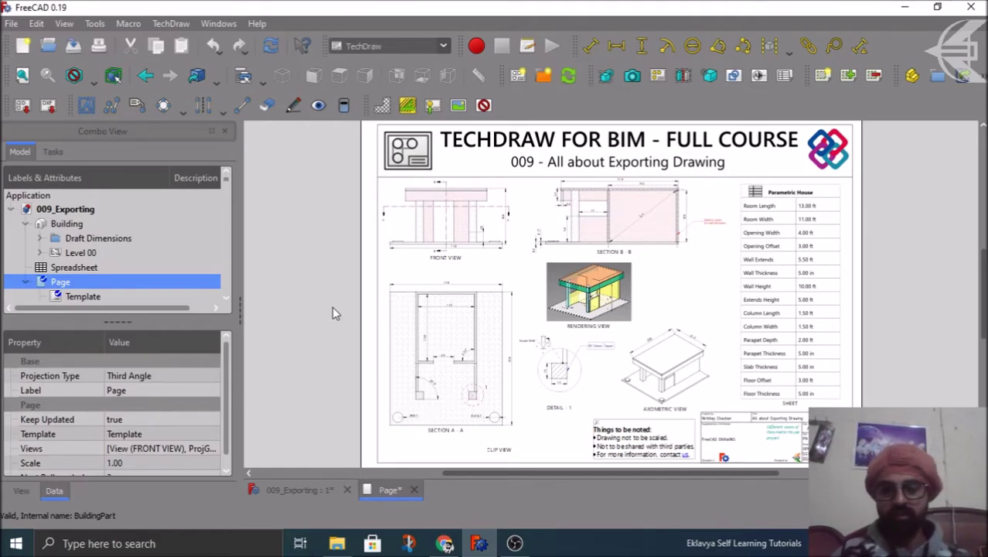
# Bring up the Exports folder in File Explorer and confirm MyDrawing.svg is listed
pyautogui.click(336, 543)
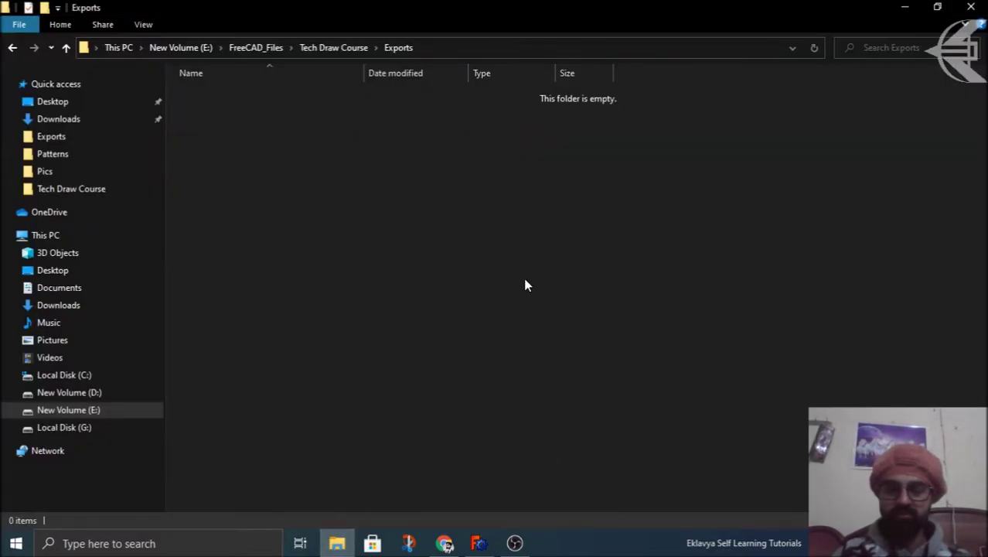
pyautogui.click(336, 542)
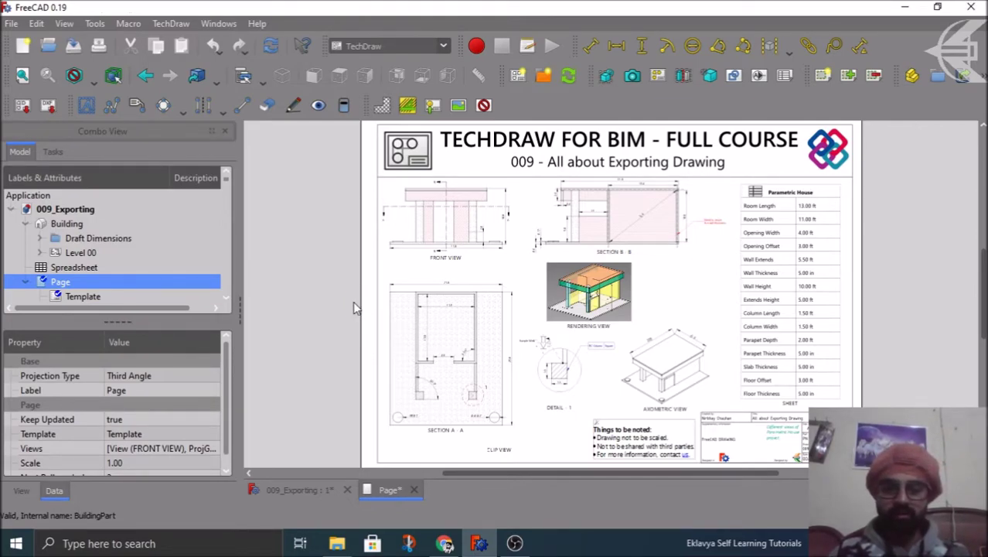
pyautogui.click(353, 301)
pyautogui.click(337, 543)
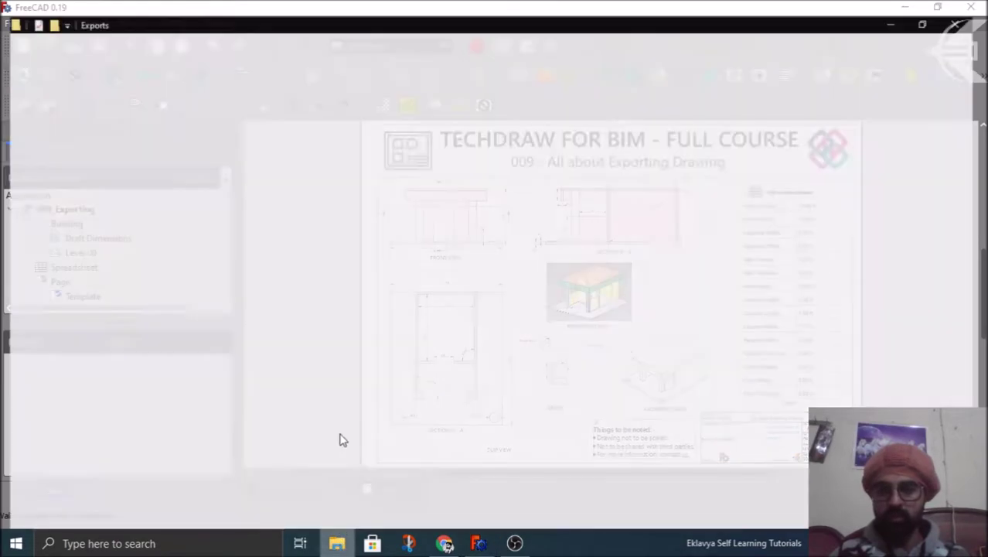
pyautogui.click(229, 99)
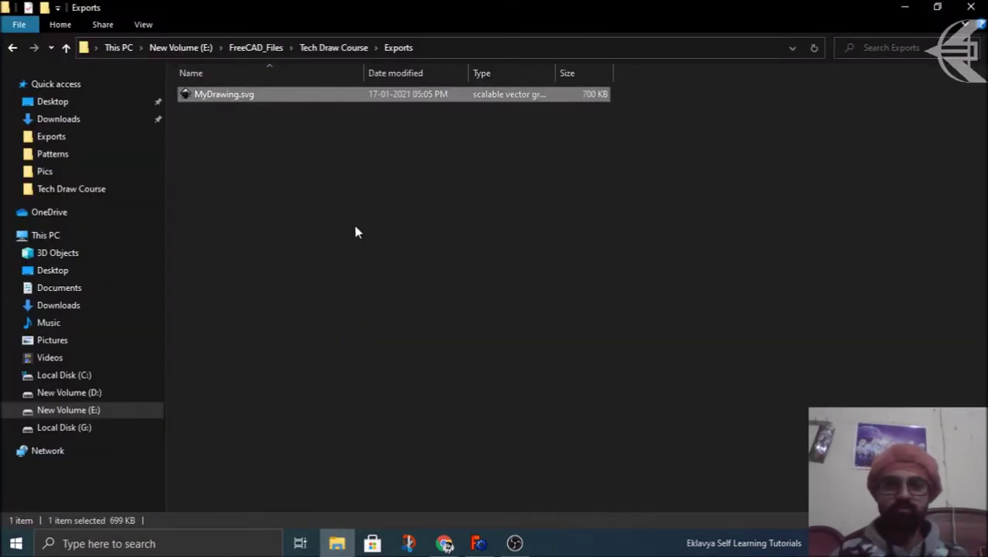
pyautogui.click(370, 242)
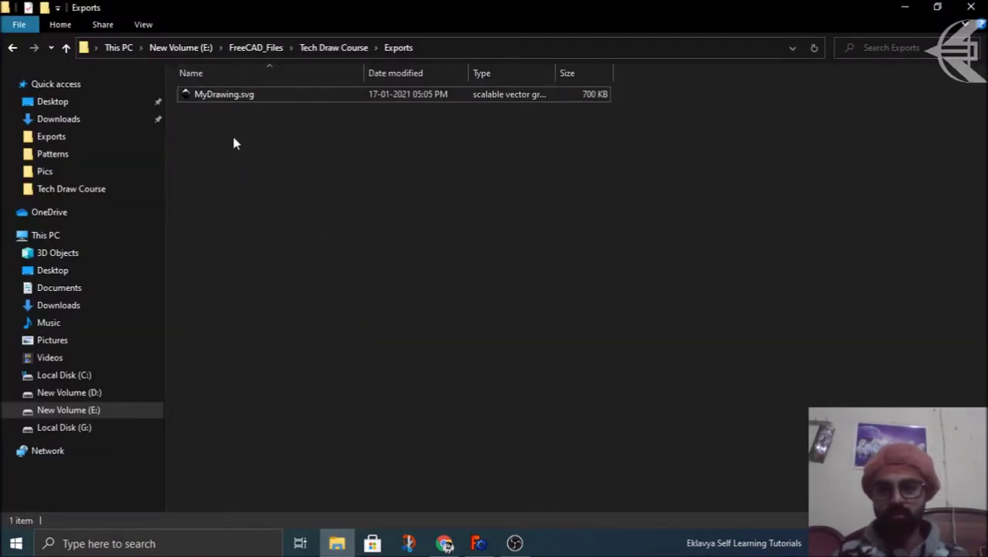
# Open MyDrawing.svg in Inkscape and maximize its window
pyautogui.doubleClick(220, 96)
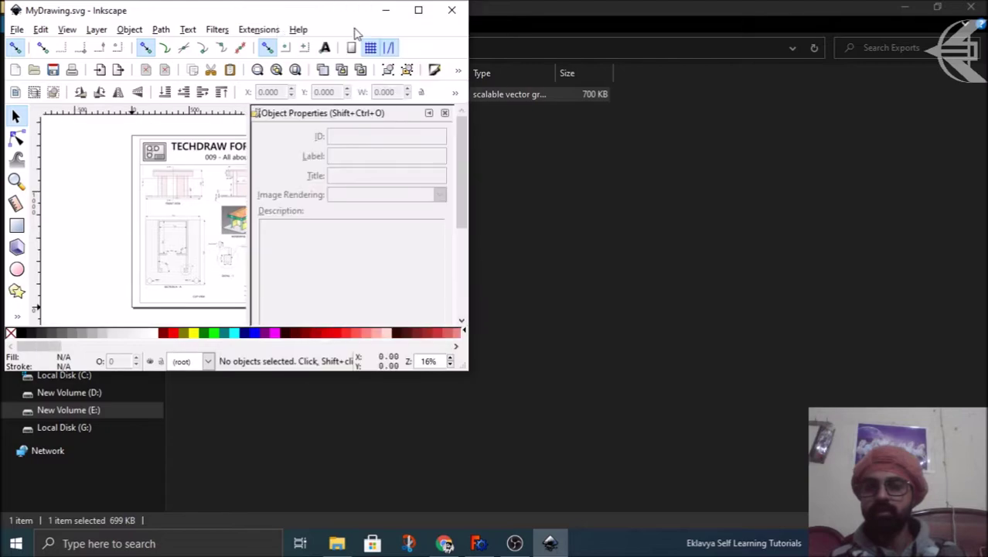
pyautogui.click(417, 10)
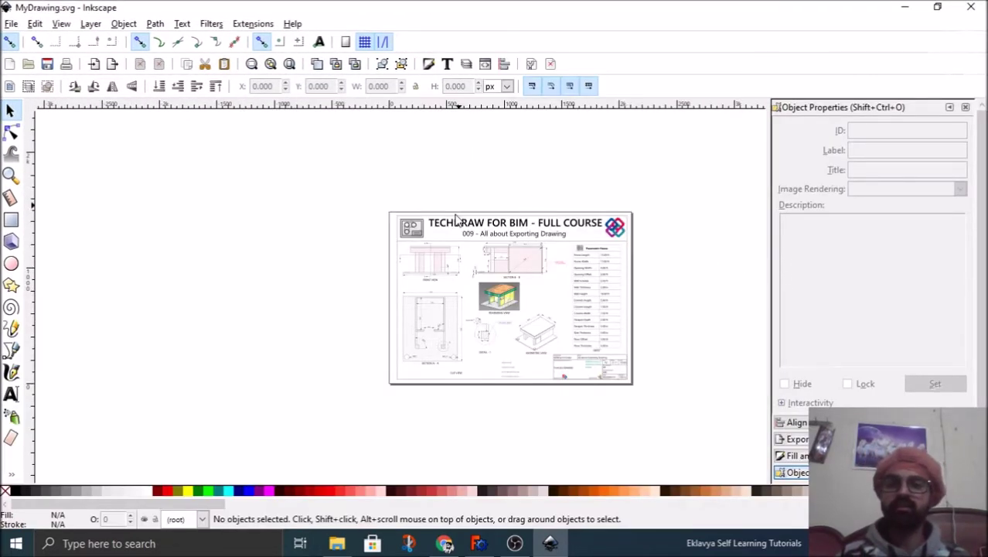
pyautogui.keyDown('ctrl'); pyautogui.scroll(2, 518, 257); pyautogui.keyUp('ctrl')
pyautogui.keyDown('ctrl'); pyautogui.scroll(1, 519, 218); pyautogui.keyUp('ctrl')
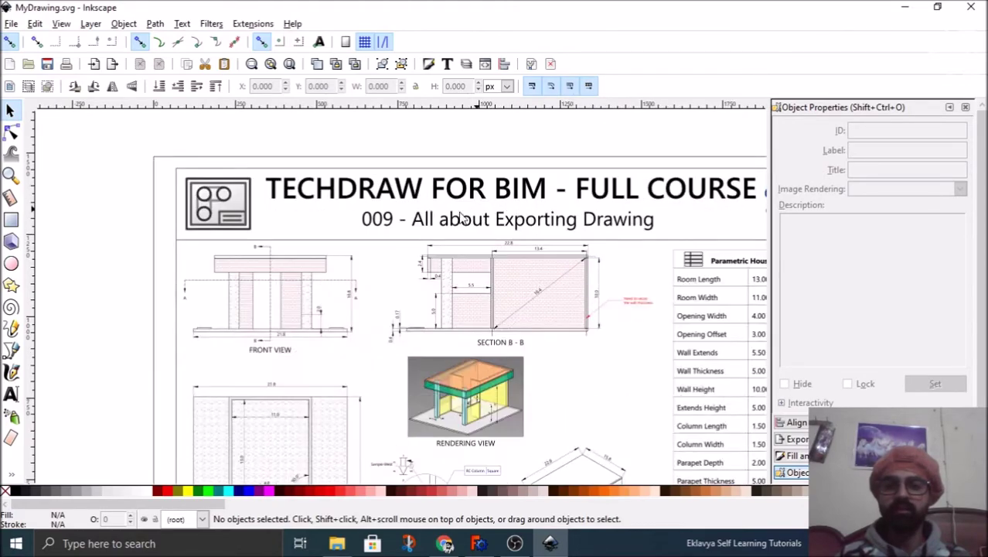
pyautogui.keyDown('ctrl'); pyautogui.scroll(3, 220, 267); pyautogui.keyUp('ctrl')
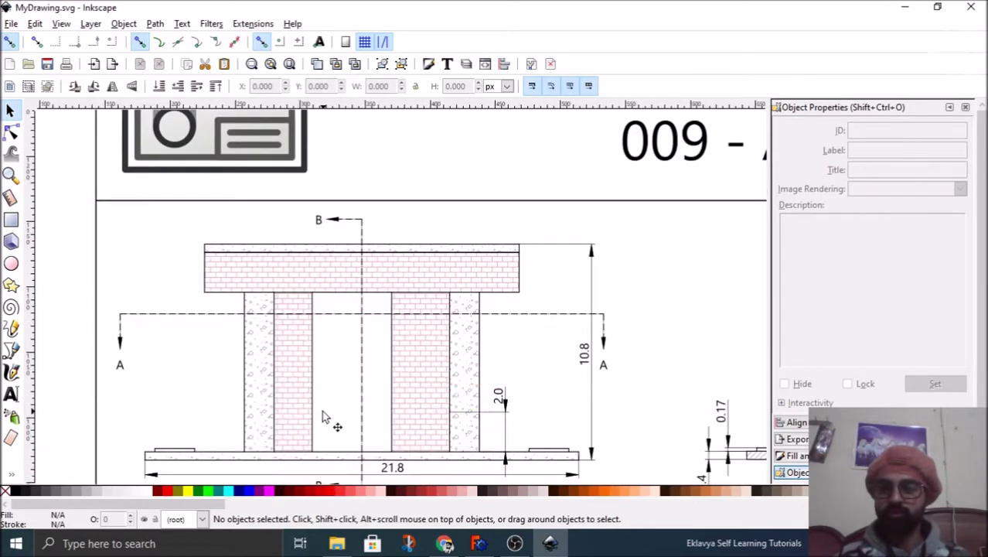
pyautogui.keyDown('ctrl'); pyautogui.scroll(1, 288, 379); pyautogui.keyUp('ctrl')
pyautogui.scroll(-3, 181, 338)
pyautogui.keyDown('shift'); pyautogui.hscroll(-1, 205, 283); pyautogui.keyUp('shift')
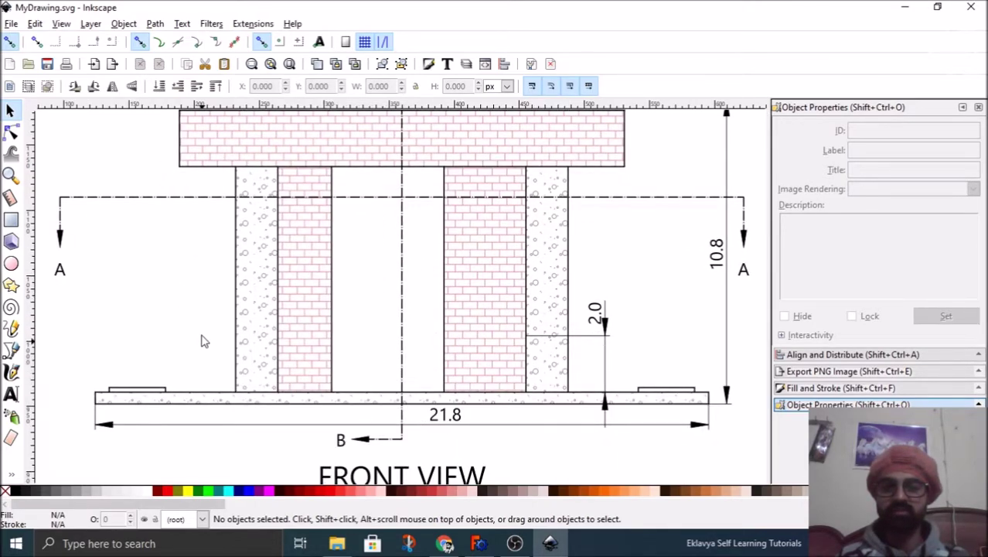
pyautogui.keyDown('ctrl'); pyautogui.scroll(-4, 203, 339); pyautogui.keyUp('ctrl')
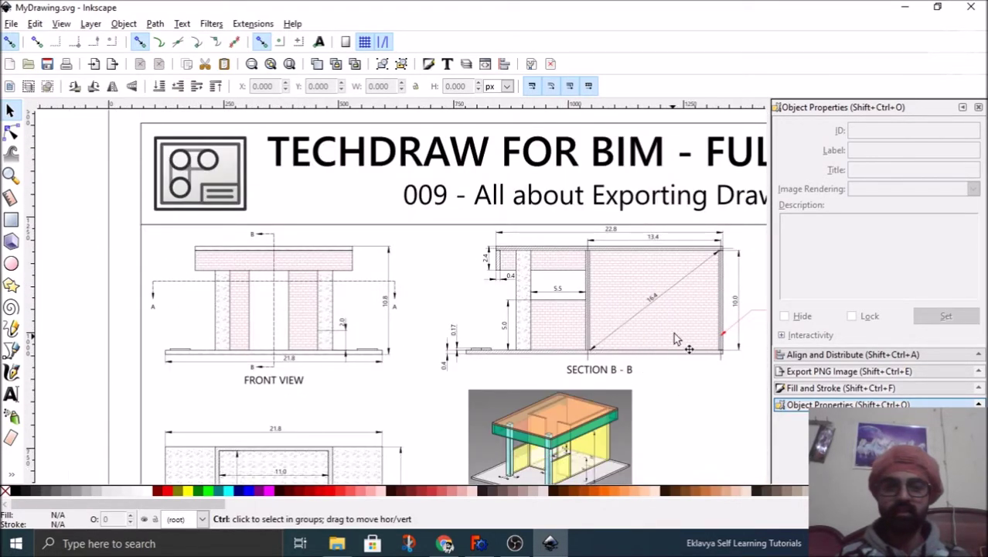
pyautogui.keyDown('ctrl'); pyautogui.scroll(3, 674, 339); pyautogui.keyUp('ctrl')
pyautogui.keyDown('ctrl'); pyautogui.scroll(-1, 532, 371); pyautogui.keyUp('ctrl')
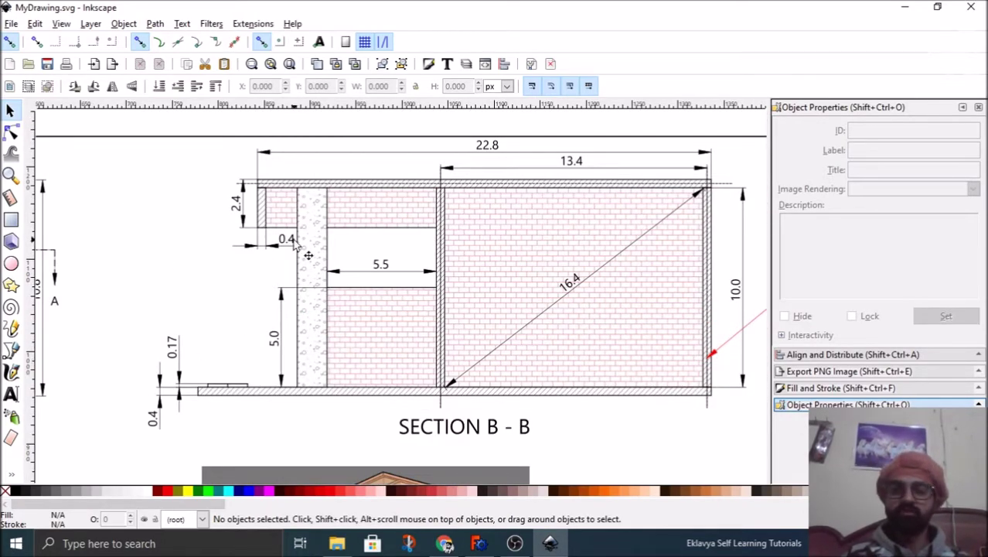
pyautogui.keyDown('ctrl'); pyautogui.scroll(-2, 290, 239); pyautogui.keyUp('ctrl')
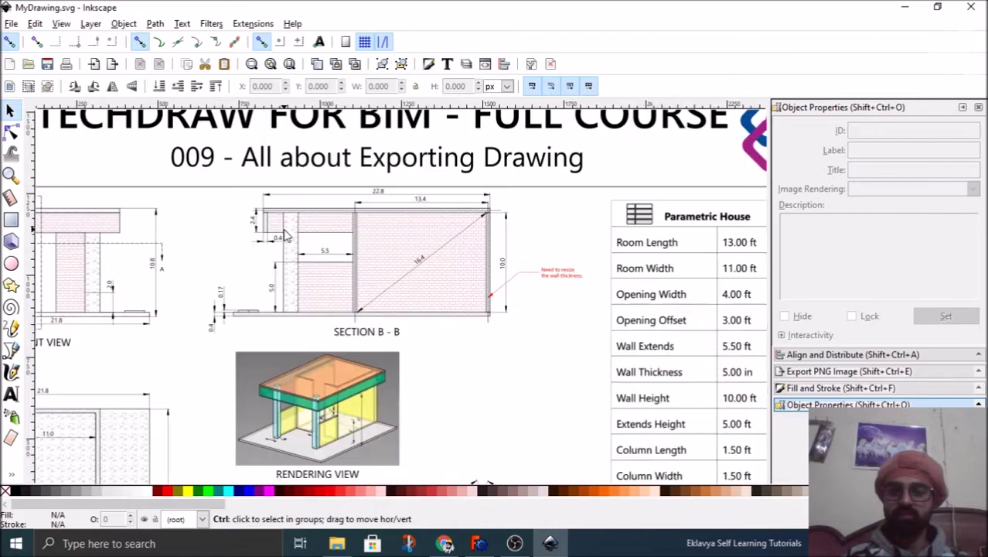
pyautogui.keyDown('ctrl'); pyautogui.scroll(-1, 286, 236); pyautogui.keyUp('ctrl')
pyautogui.keyDown('ctrl'); pyautogui.scroll(2, 287, 397); pyautogui.keyUp('ctrl')
pyautogui.keyDown('ctrl'); pyautogui.scroll(-2, 287, 397); pyautogui.keyUp('ctrl')
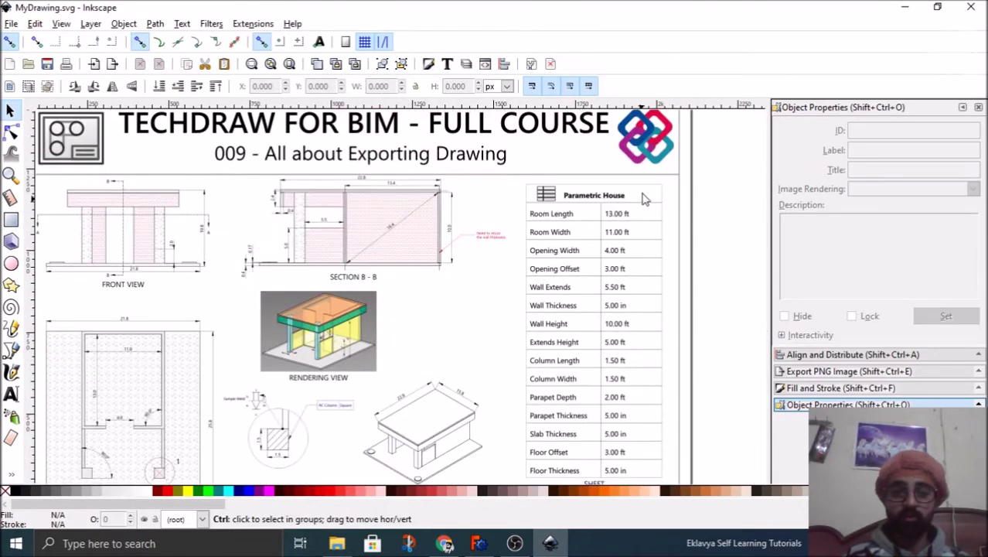
pyautogui.keyDown('ctrl'); pyautogui.scroll(4, 646, 199); pyautogui.keyUp('ctrl')
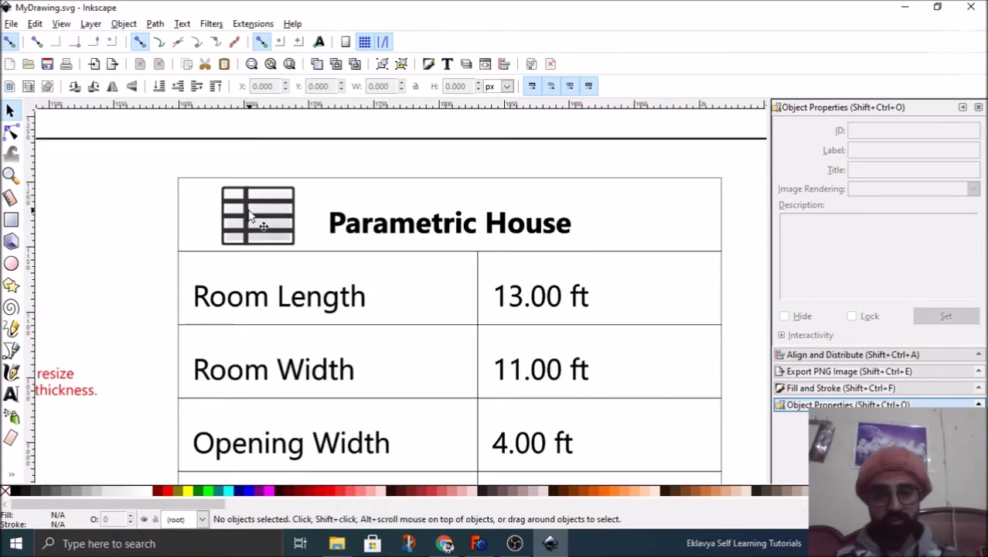
pyautogui.keyDown('ctrl'); pyautogui.scroll(-5, 434, 164); pyautogui.keyUp('ctrl')
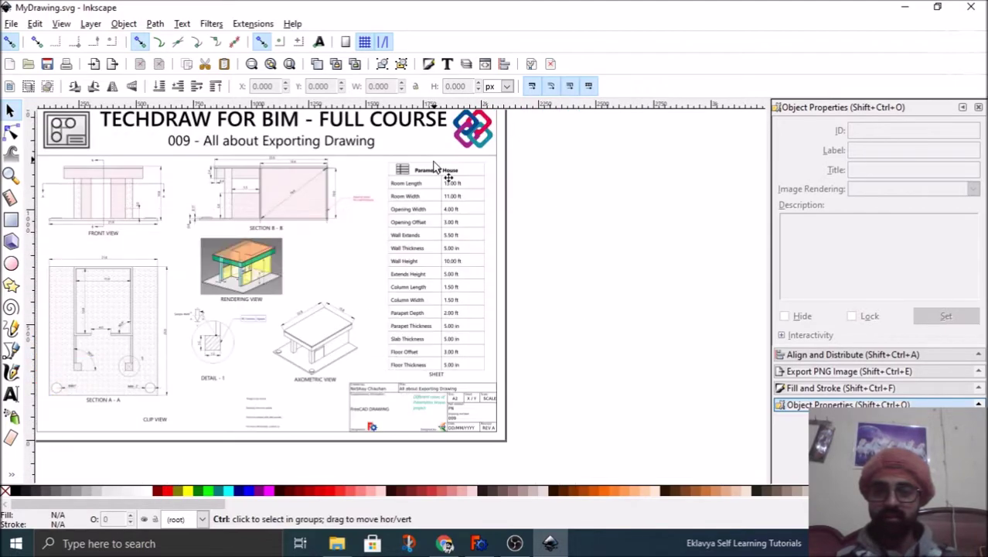
pyautogui.keyDown('ctrl'); pyautogui.scroll(5, 409, 241); pyautogui.keyUp('ctrl')
pyautogui.keyDown('ctrl'); pyautogui.scroll(4, 334, 241); pyautogui.keyUp('ctrl')
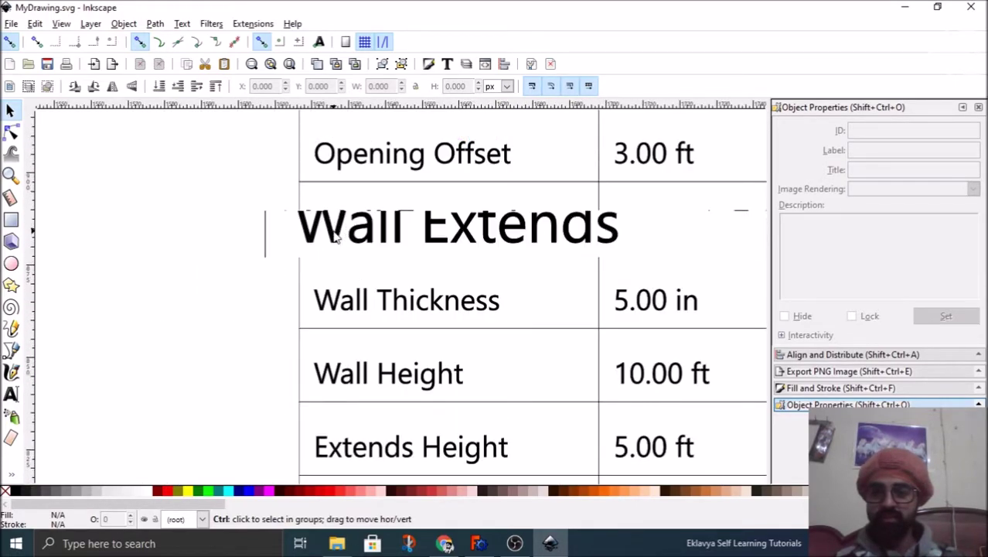
pyautogui.keyDown('ctrl'); pyautogui.scroll(3, 334, 242); pyautogui.keyUp('ctrl')
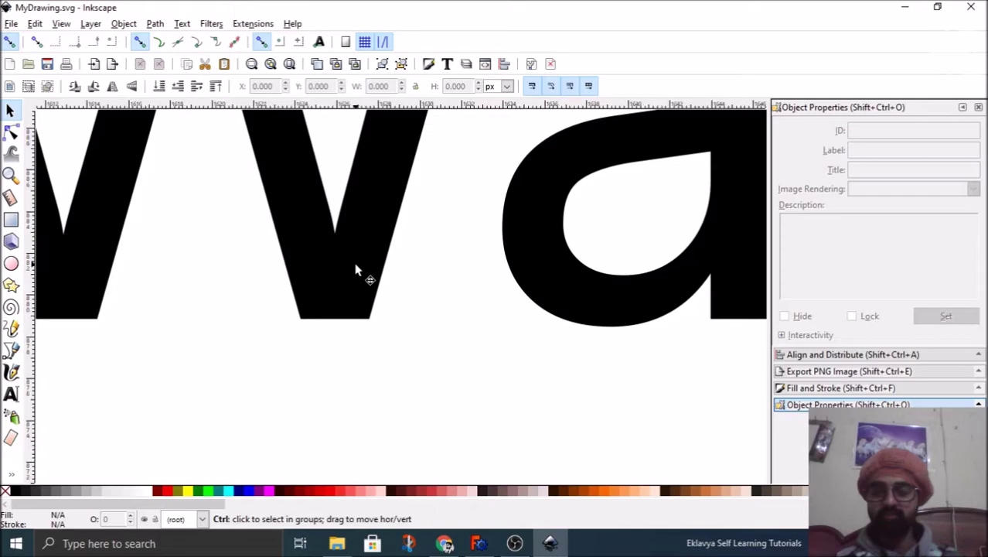
pyautogui.keyDown('ctrl'); pyautogui.scroll(-2, 445, 256); pyautogui.keyUp('ctrl')
pyautogui.keyDown('ctrl'); pyautogui.scroll(-6, 445, 255); pyautogui.keyUp('ctrl')
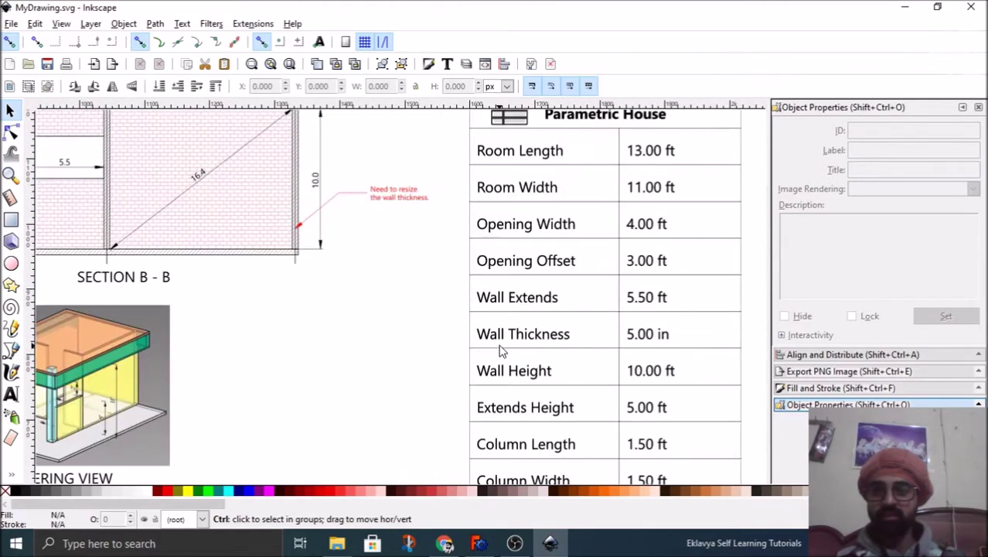
pyautogui.keyDown('ctrl'); pyautogui.scroll(6, 294, 256); pyautogui.keyUp('ctrl')
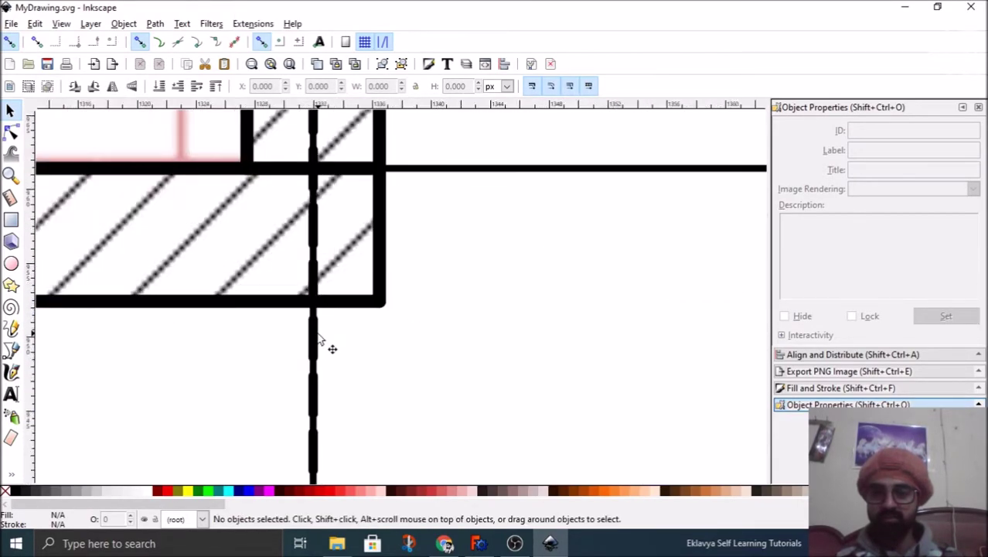
pyautogui.keyDown('ctrl'); pyautogui.scroll(-6, 499, 249); pyautogui.keyUp('ctrl')
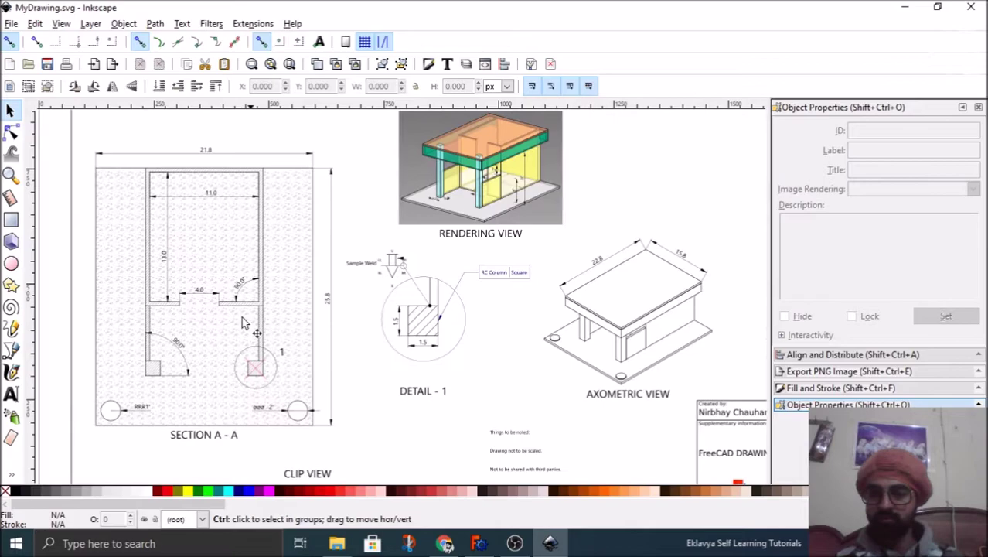
pyautogui.keyDown('ctrl'); pyautogui.scroll(8, 276, 349); pyautogui.keyUp('ctrl')
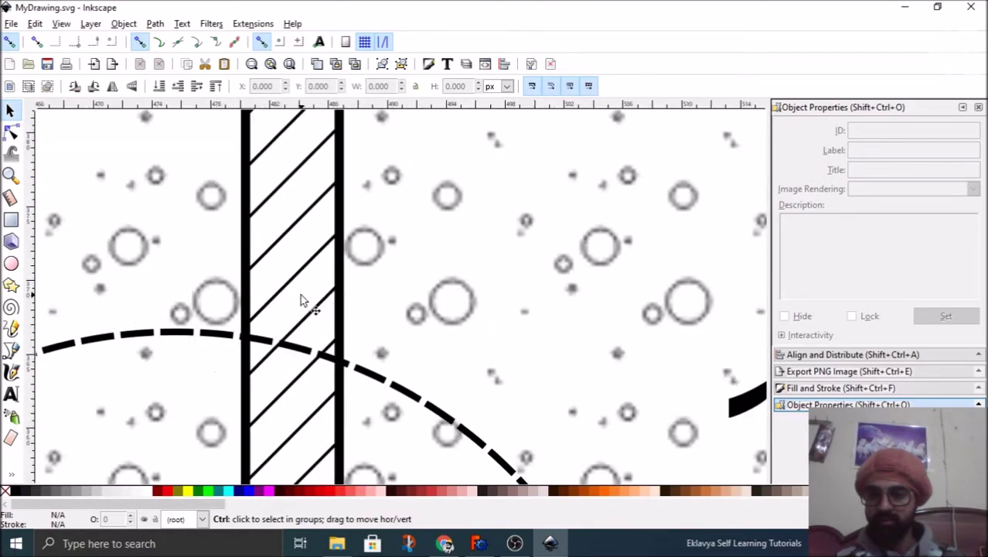
pyautogui.keyDown('ctrl'); pyautogui.scroll(-6, 302, 253); pyautogui.keyUp('ctrl')
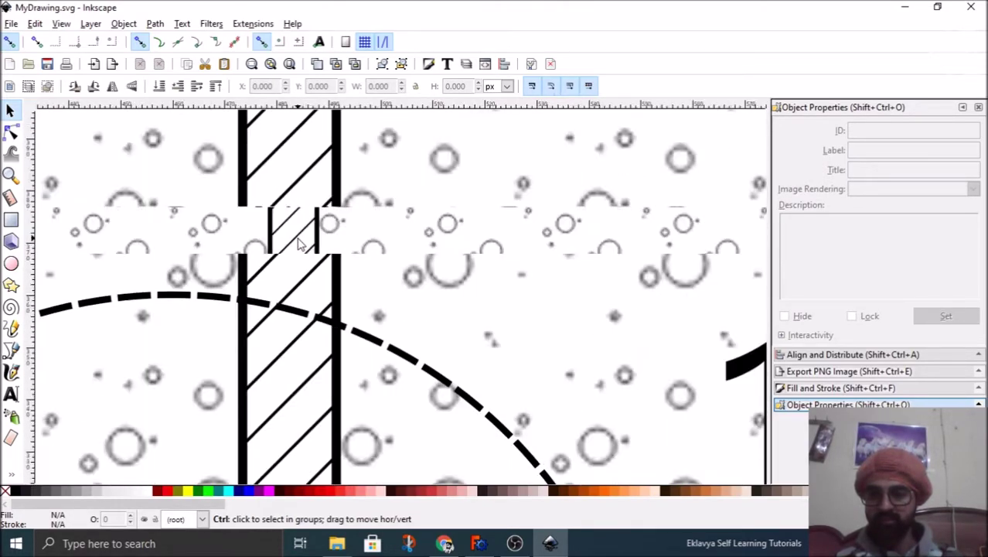
pyautogui.keyDown('ctrl'); pyautogui.scroll(-2, 305, 251); pyautogui.keyUp('ctrl')
pyautogui.keyDown('ctrl'); pyautogui.scroll(-3, 402, 248); pyautogui.keyUp('ctrl')
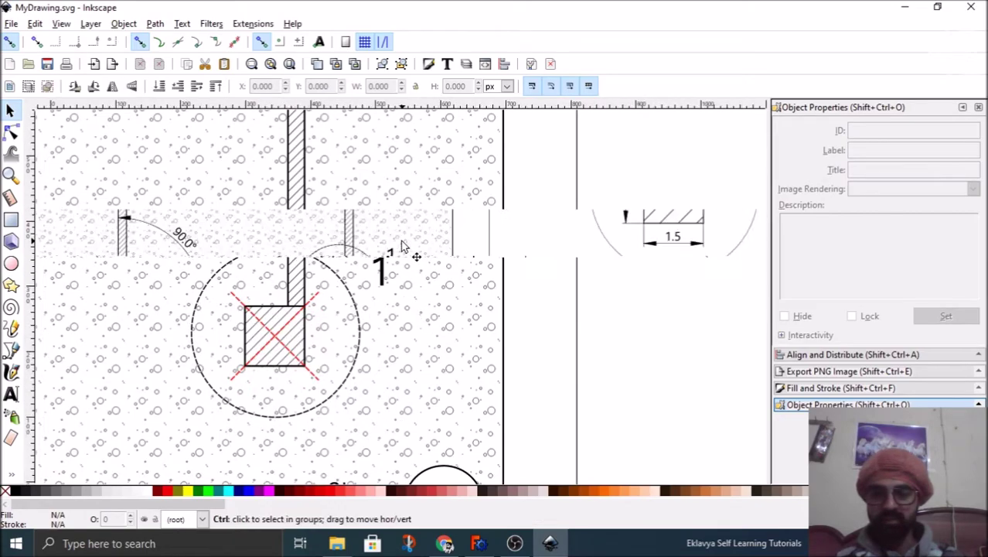
pyautogui.keyDown('ctrl'); pyautogui.scroll(3, 634, 190); pyautogui.keyUp('ctrl')
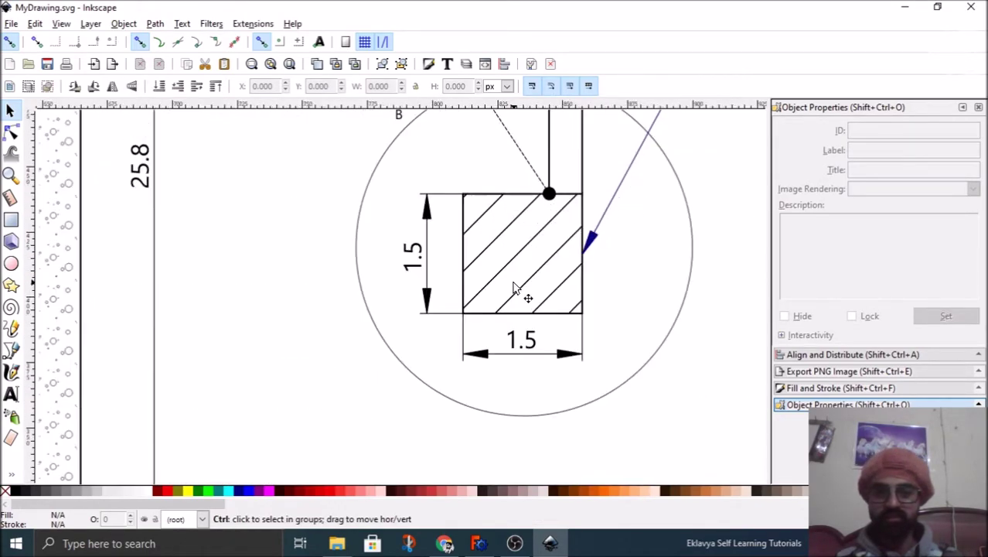
pyautogui.keyDown('ctrl'); pyautogui.scroll(1, 521, 287); pyautogui.keyUp('ctrl')
pyautogui.keyDown('ctrl'); pyautogui.scroll(-3, 363, 431); pyautogui.keyUp('ctrl')
pyautogui.keyDown('ctrl'); pyautogui.scroll(3, 573, 278); pyautogui.keyUp('ctrl')
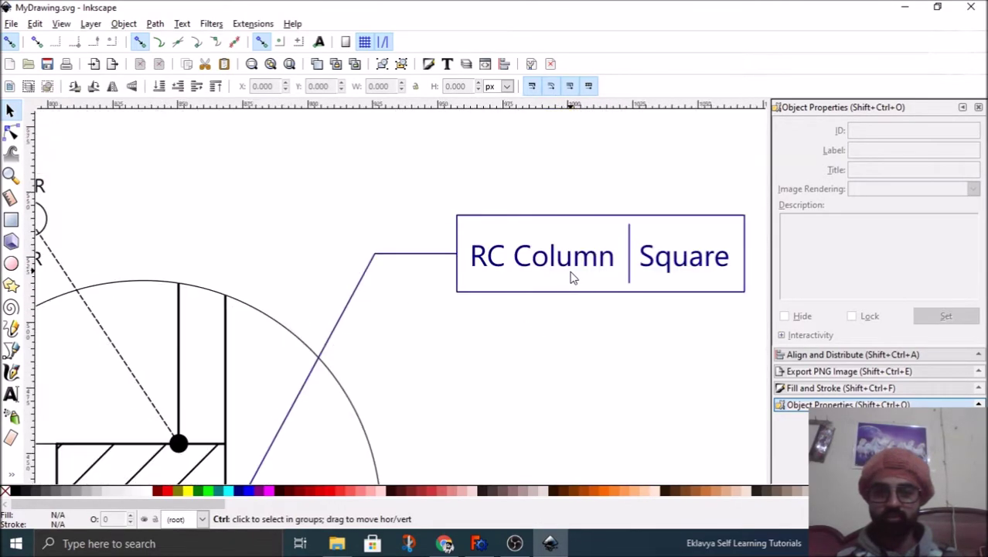
pyautogui.keyDown('ctrl'); pyautogui.scroll(-3, 605, 265); pyautogui.keyUp('ctrl')
pyautogui.keyDown('ctrl'); pyautogui.scroll(4, 310, 271); pyautogui.keyUp('ctrl')
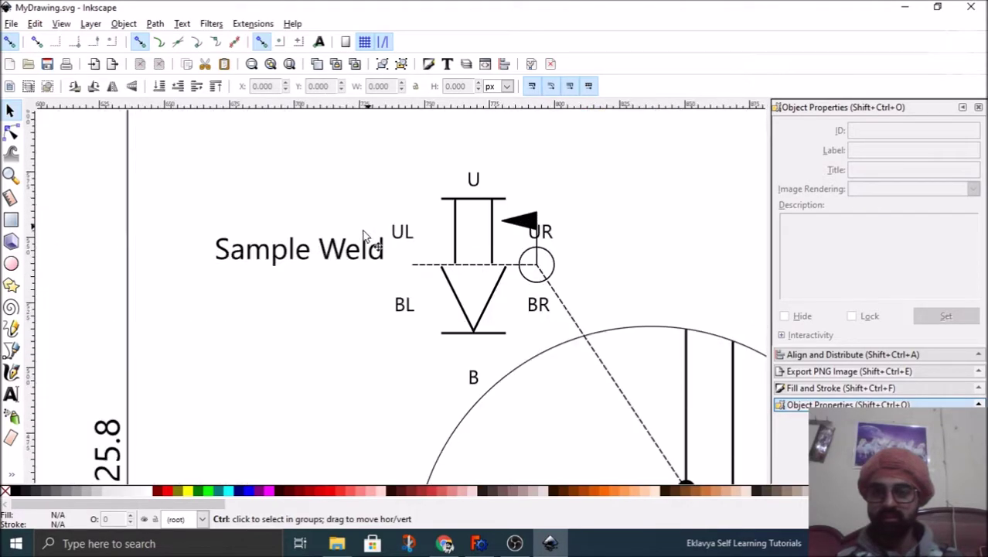
pyautogui.keyDown('ctrl'); pyautogui.scroll(-3, 313, 272); pyautogui.keyUp('ctrl')
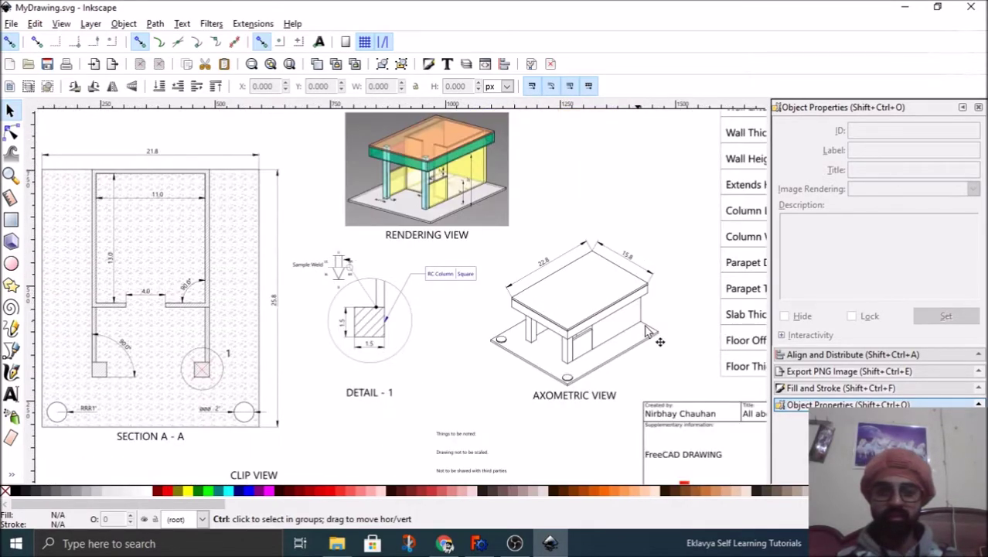
pyautogui.keyDown('ctrl'); pyautogui.scroll(3, 653, 337); pyautogui.keyUp('ctrl')
pyautogui.keyDown('ctrl'); pyautogui.scroll(-5, 648, 331); pyautogui.keyUp('ctrl')
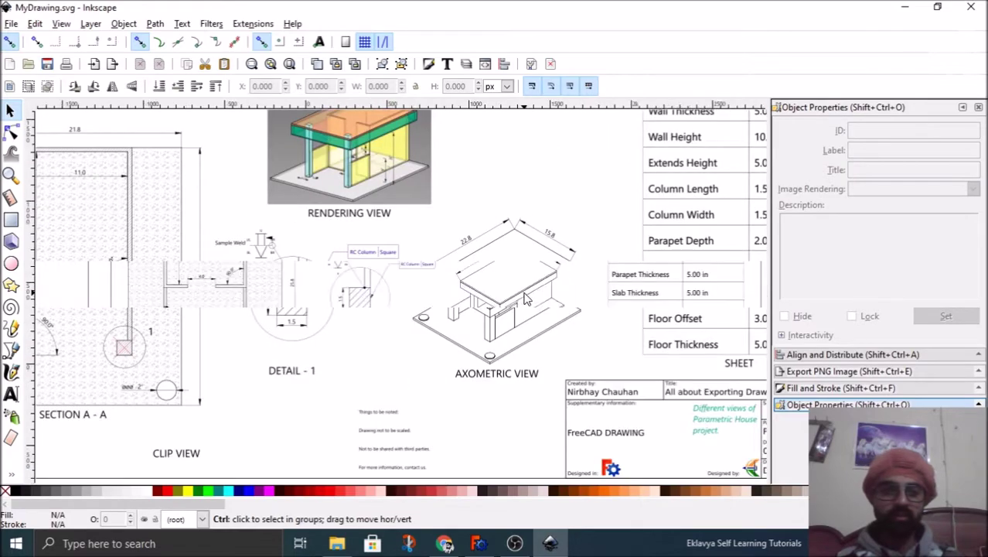
pyautogui.keyDown('ctrl'); pyautogui.scroll(5, 634, 360); pyautogui.keyUp('ctrl')
pyautogui.keyDown('ctrl'); pyautogui.scroll(-1, 634, 404); pyautogui.keyUp('ctrl')
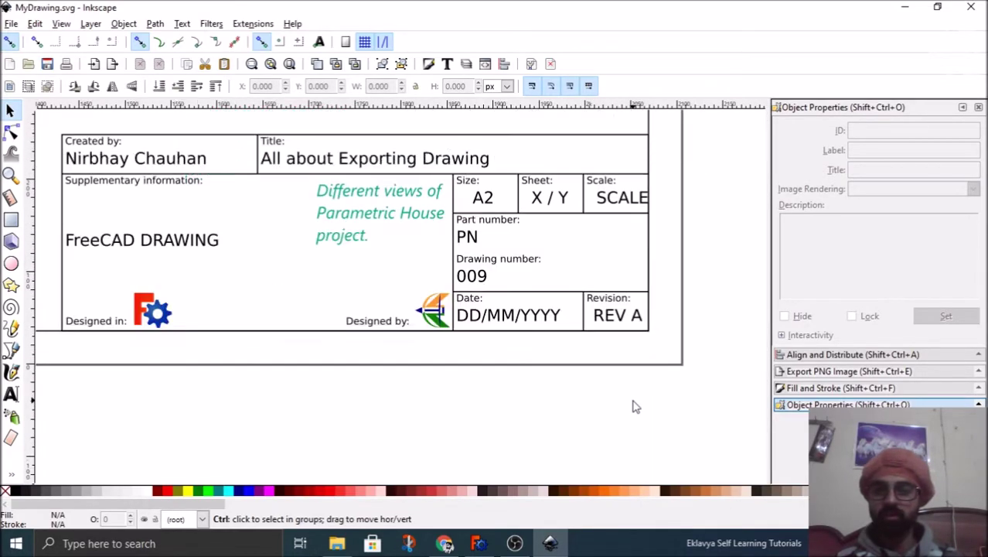
pyautogui.keyDown('ctrl'); pyautogui.scroll(1, 275, 204); pyautogui.keyUp('ctrl')
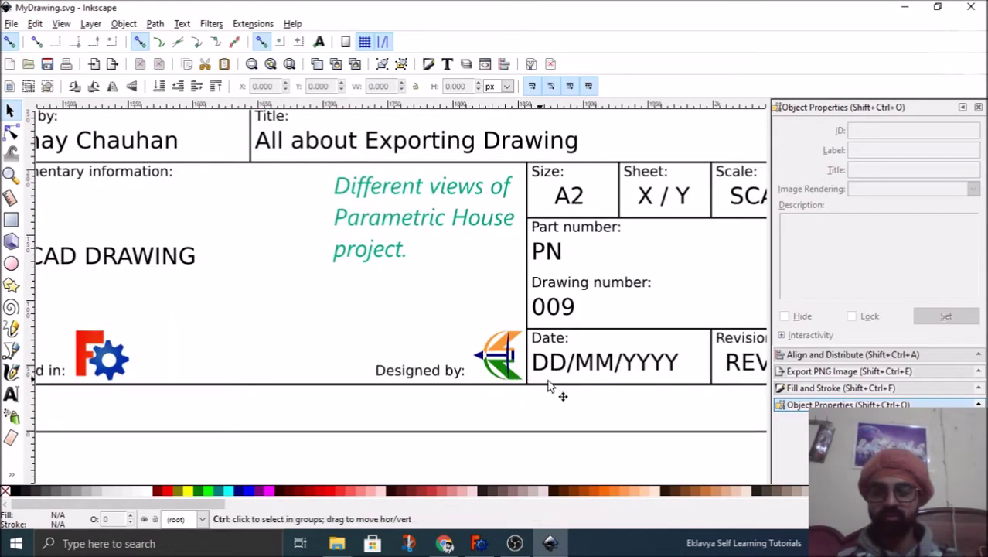
pyautogui.keyDown('ctrl'); pyautogui.scroll(-1, 592, 428); pyautogui.keyUp('ctrl')
pyautogui.keyDown('ctrl'); pyautogui.scroll(-4, 592, 428); pyautogui.keyUp('ctrl')
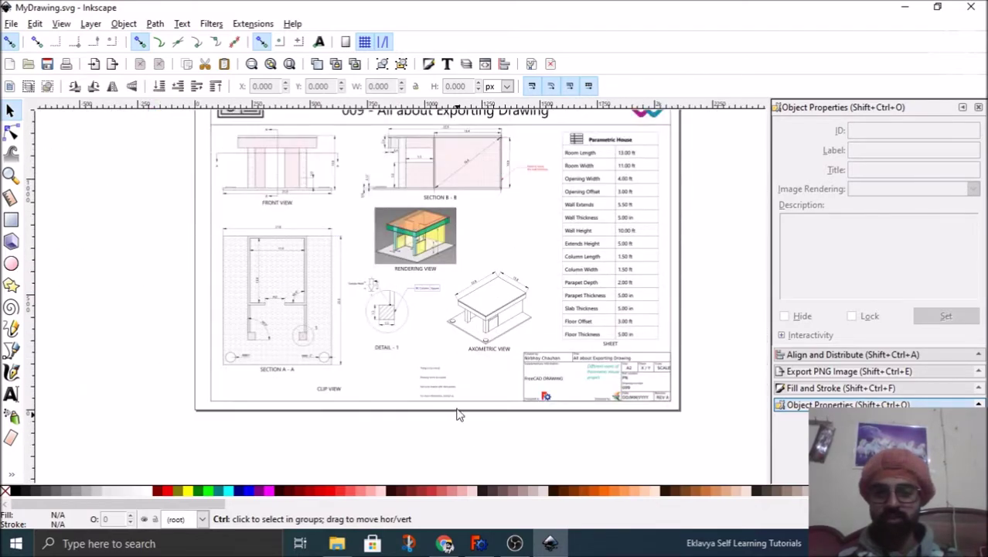
pyautogui.keyDown('ctrl'); pyautogui.scroll(3, 455, 410); pyautogui.keyUp('ctrl')
pyautogui.keyDown('ctrl'); pyautogui.scroll(2, 453, 408); pyautogui.keyUp('ctrl')
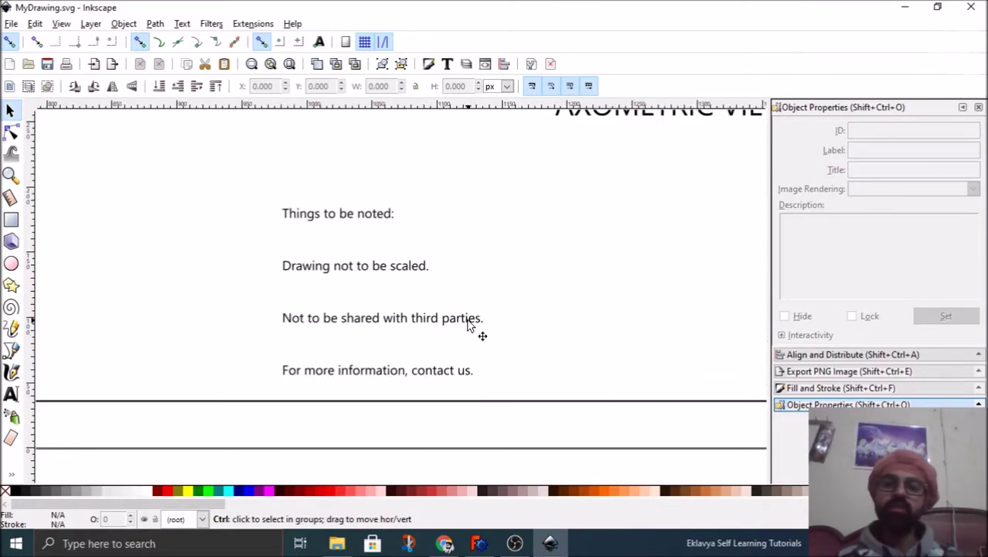
pyautogui.keyDown('ctrl'); pyautogui.scroll(1, 472, 327); pyautogui.keyUp('ctrl')
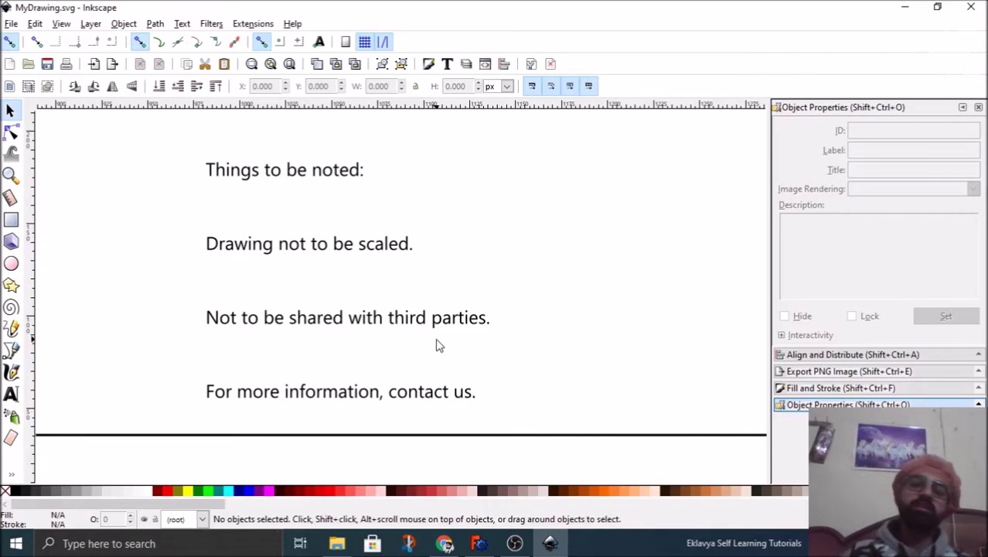
pyautogui.click(479, 543)
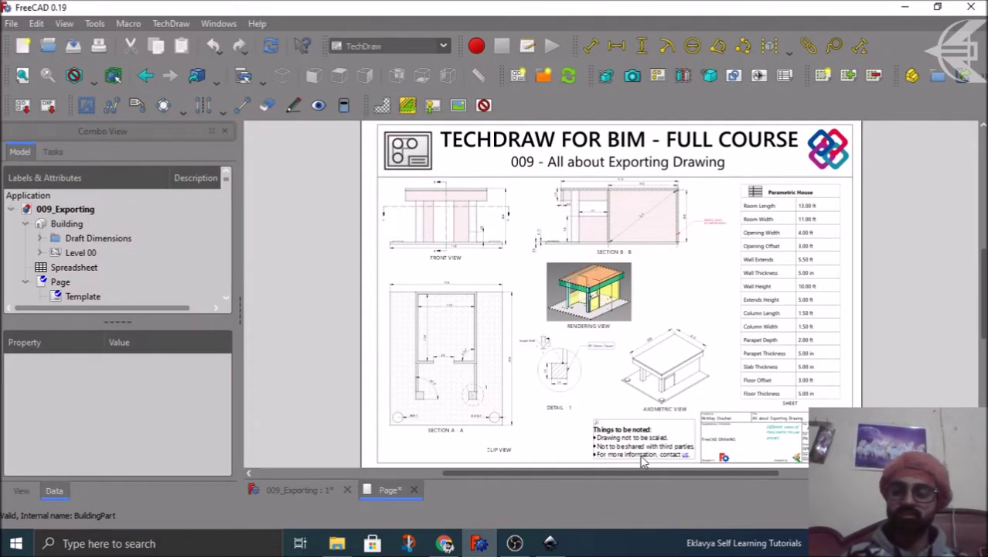
pyautogui.scroll(5, 658, 454)
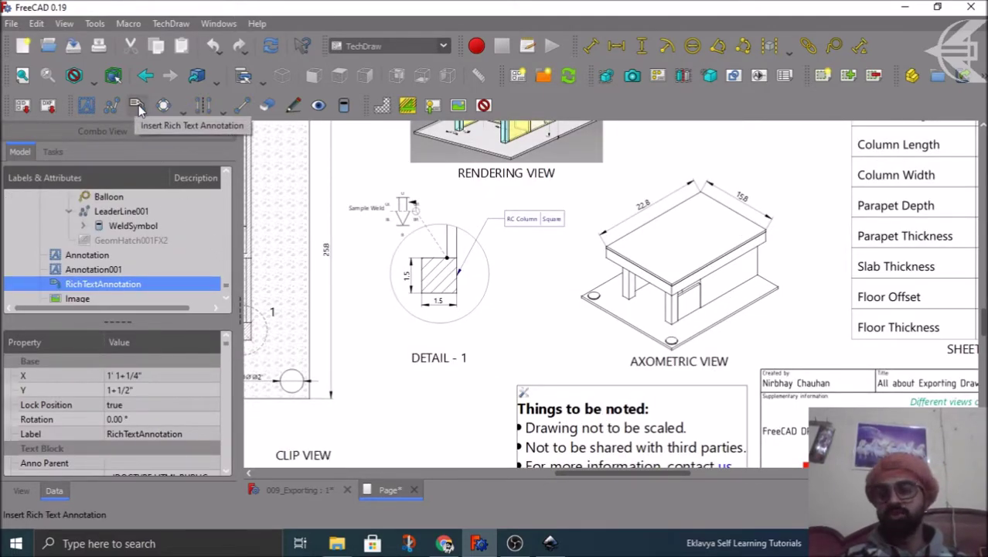
pyautogui.scroll(-2, 619, 325)
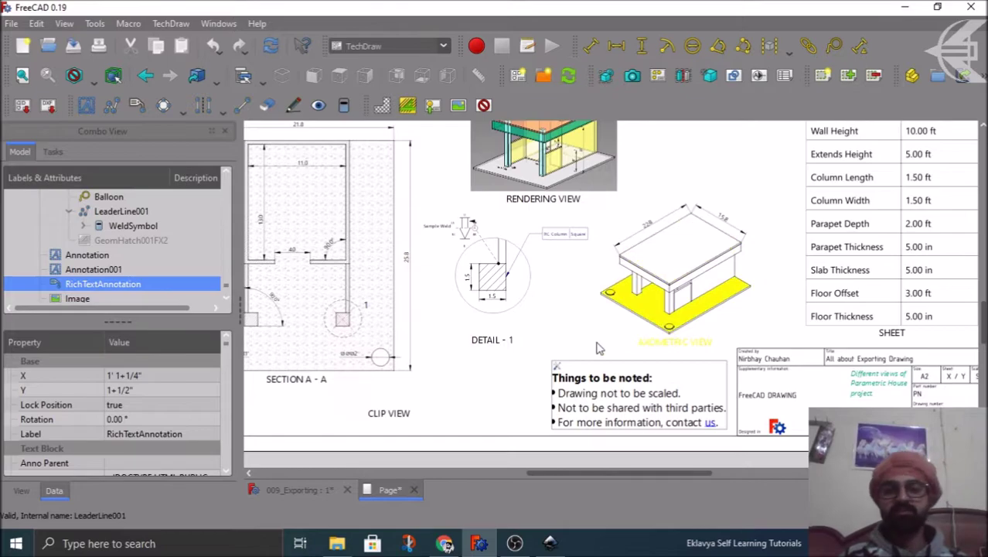
pyautogui.scroll(1, 617, 389)
pyautogui.scroll(-1, 616, 389)
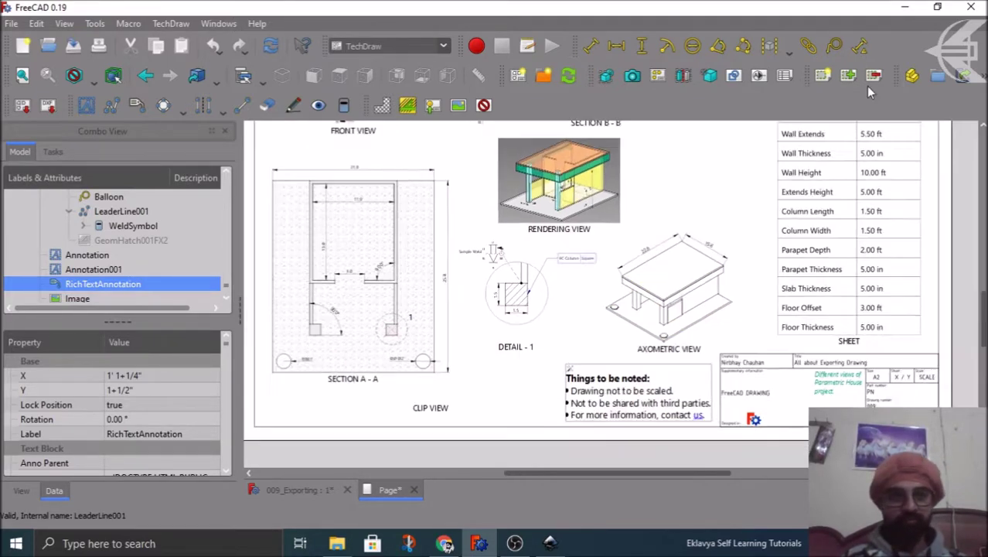
pyautogui.click(902, 9)
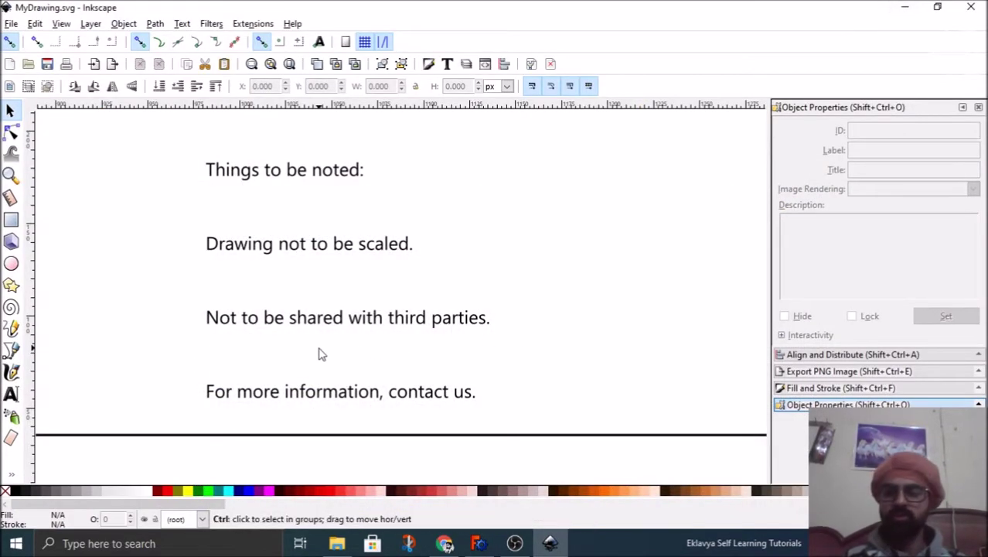
pyautogui.keyDown('ctrl'); pyautogui.scroll(-5, 391, 387); pyautogui.keyUp('ctrl')
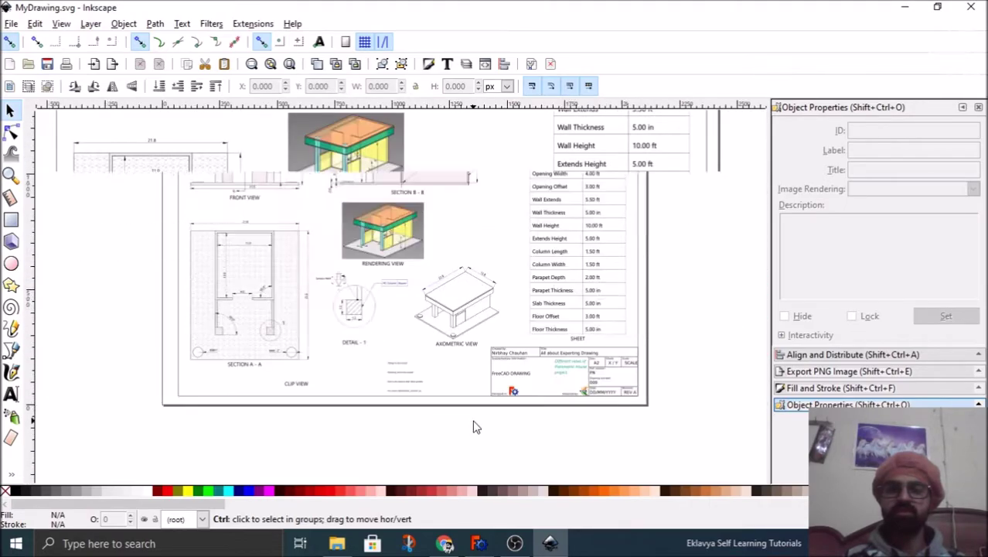
pyautogui.scroll(1, 422, 417)
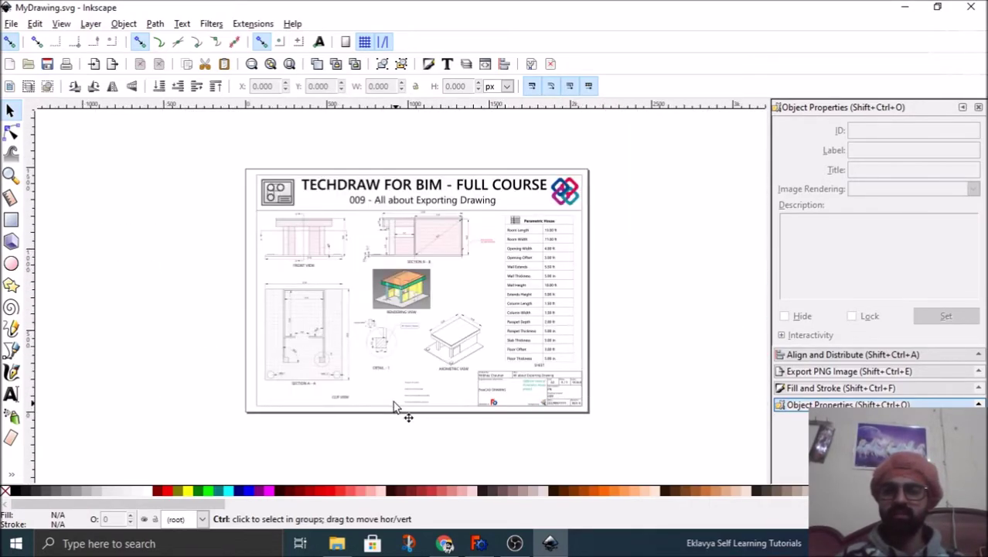
pyautogui.keyDown('shift'); pyautogui.hscroll(-1, 352, 331); pyautogui.keyUp('shift')
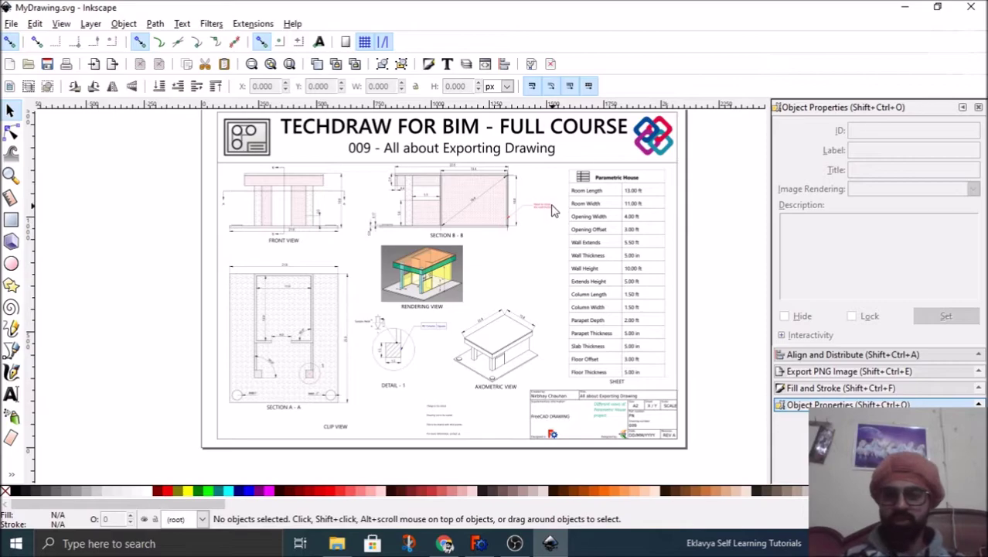
pyautogui.keyDown('ctrl'); pyautogui.scroll(3, 555, 194); pyautogui.keyUp('ctrl')
pyautogui.keyDown('ctrl'); pyautogui.scroll(3, 539, 226); pyautogui.keyUp('ctrl')
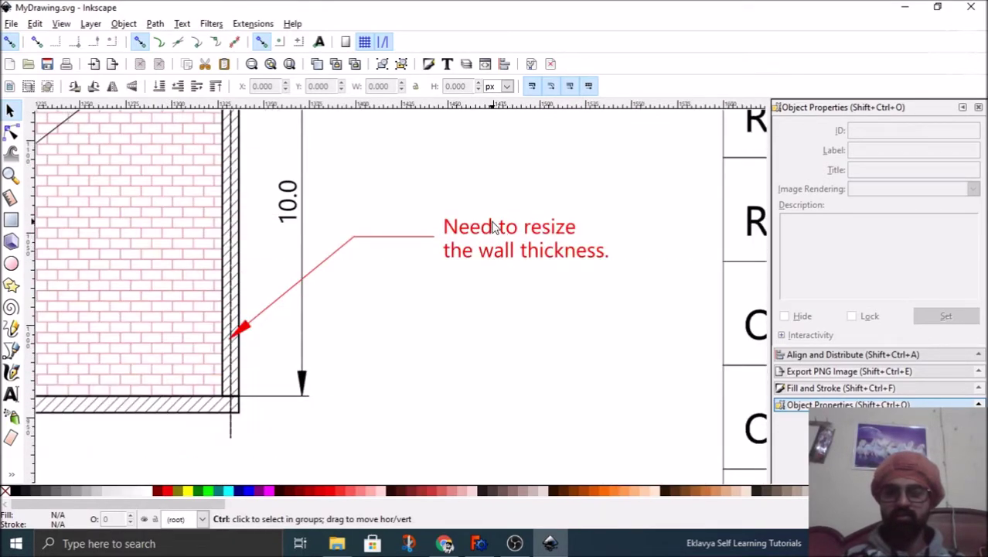
pyautogui.keyDown('ctrl'); pyautogui.scroll(-10, 521, 189); pyautogui.keyUp('ctrl')
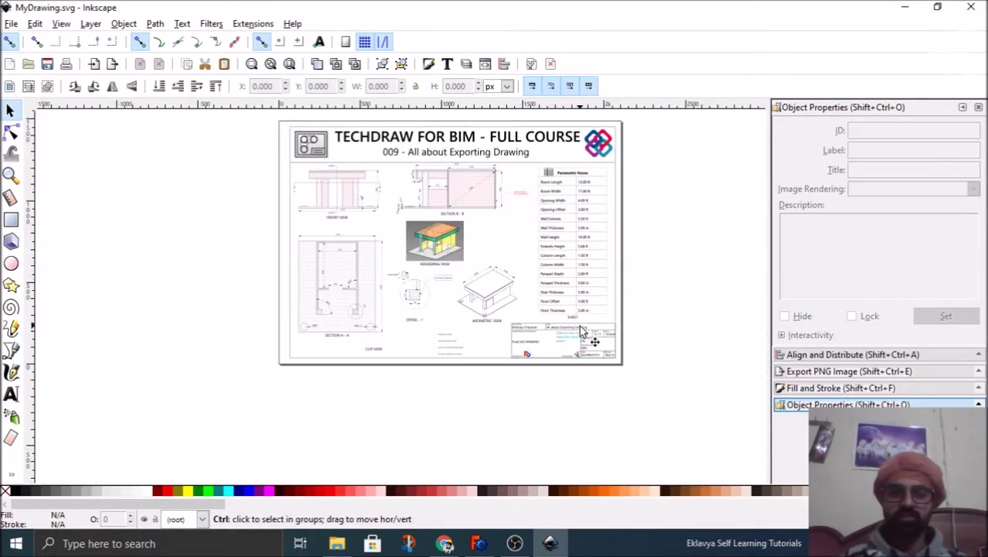
pyautogui.keyDown('ctrl'); pyautogui.scroll(10, 581, 332); pyautogui.keyUp('ctrl')
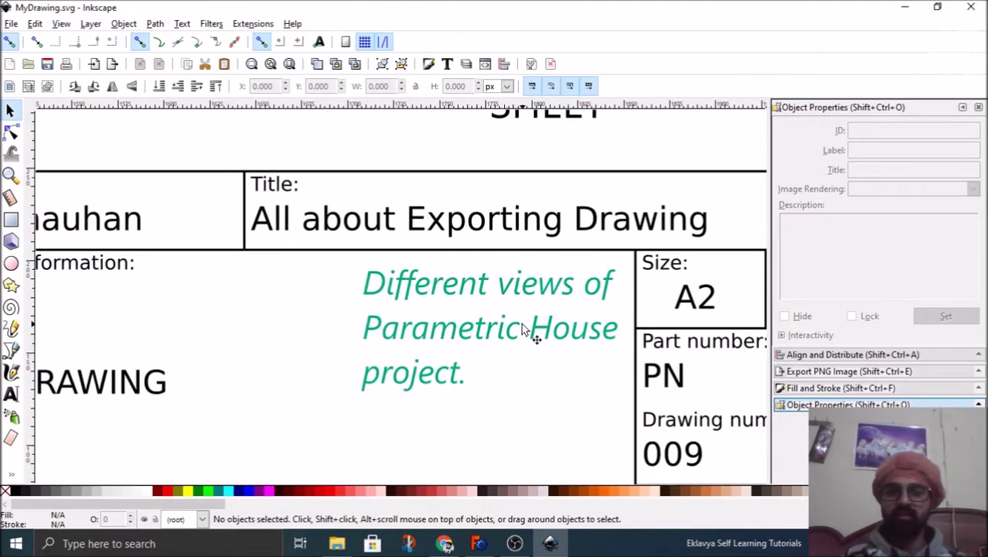
pyautogui.keyDown('ctrl'); pyautogui.scroll(-8, 529, 328); pyautogui.keyUp('ctrl')
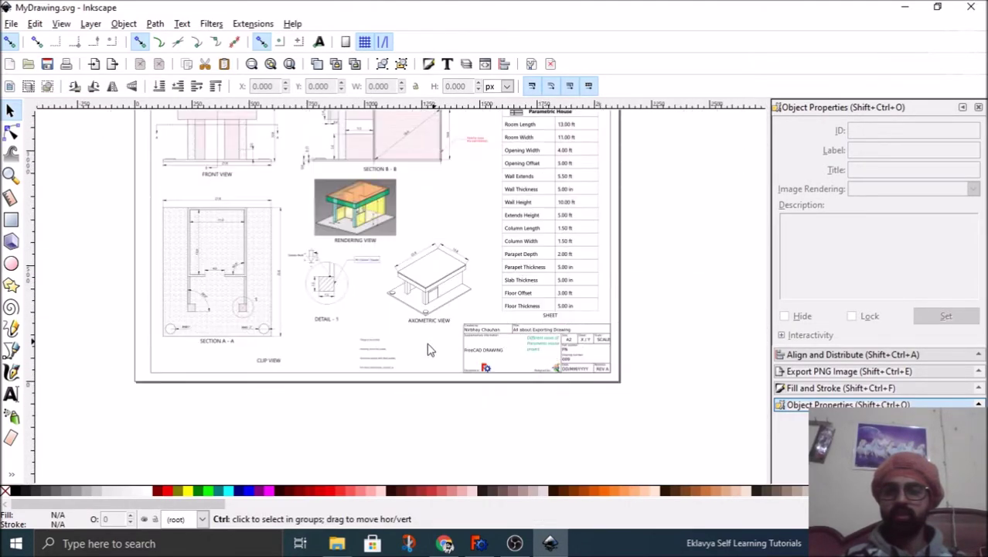
pyautogui.keyDown('ctrl'); pyautogui.scroll(-1, 507, 434); pyautogui.keyUp('ctrl')
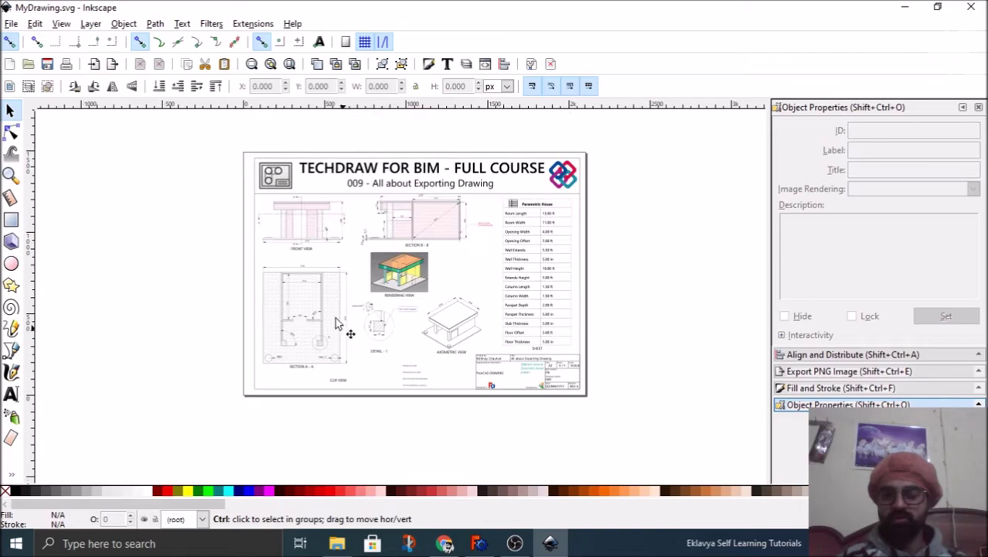
pyautogui.keyDown('ctrl'); pyautogui.scroll(1, 317, 308); pyautogui.keyUp('ctrl')
pyautogui.keyDown('ctrl'); pyautogui.scroll(-1, 380, 439); pyautogui.keyUp('ctrl')
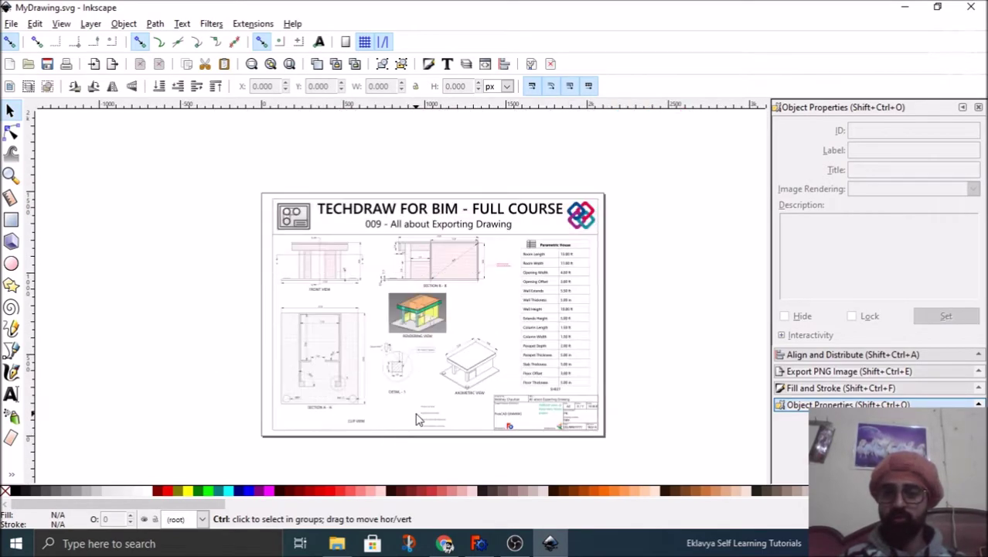
pyautogui.keyDown('ctrl'); pyautogui.scroll(1, 416, 419); pyautogui.keyUp('ctrl')
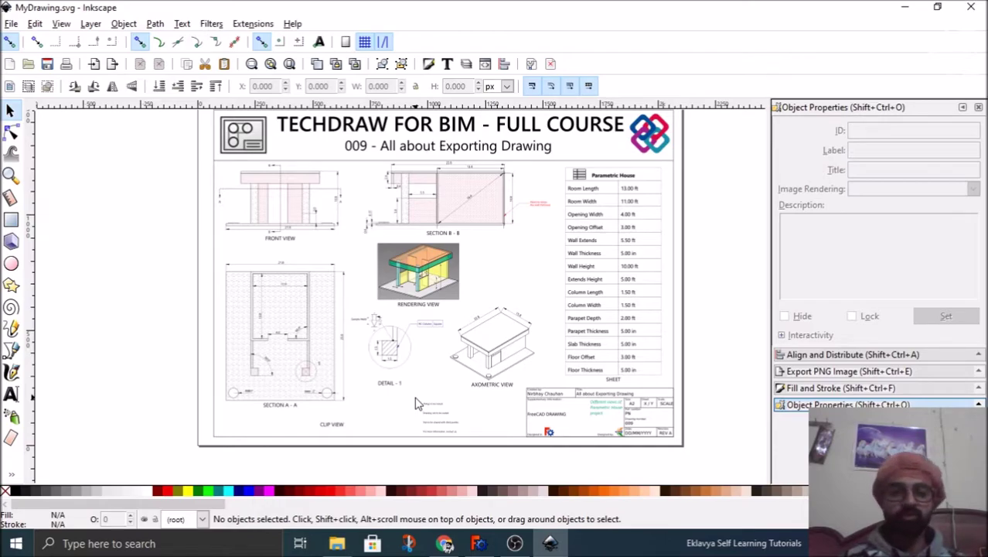
pyautogui.click(905, 8)
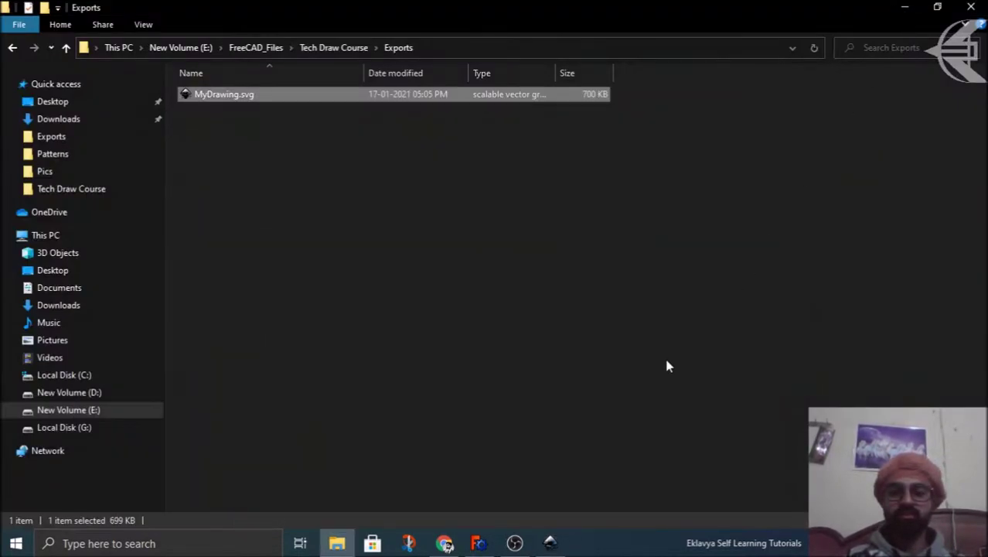
pyautogui.click(574, 449)
pyautogui.click(479, 544)
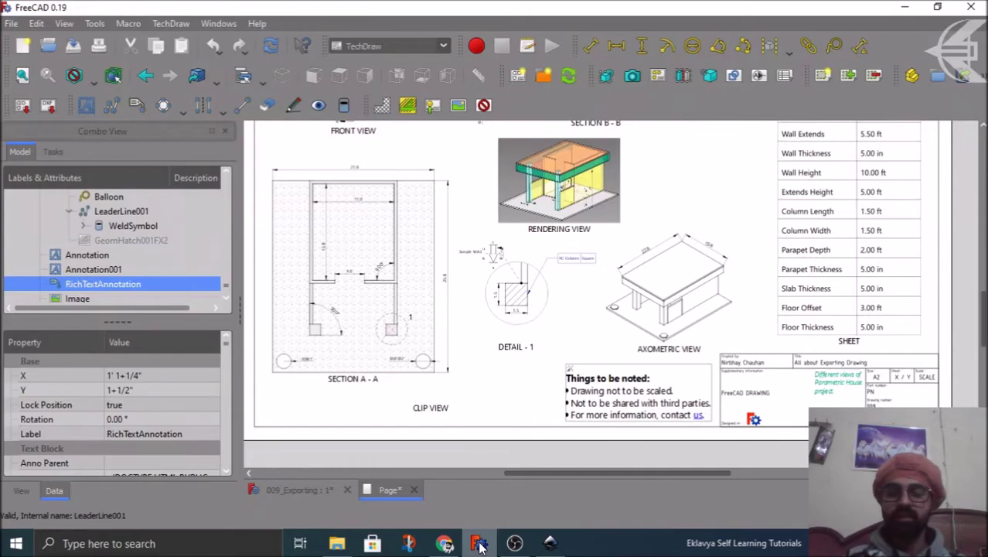
pyautogui.click(550, 543)
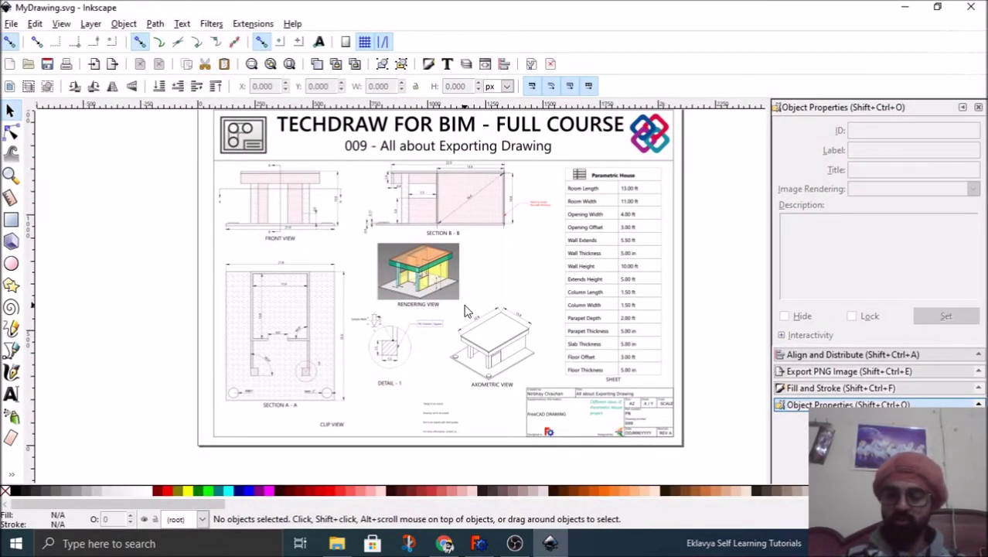
pyautogui.keyDown('ctrl'); pyautogui.scroll(-1, 461, 293); pyautogui.keyUp('ctrl')
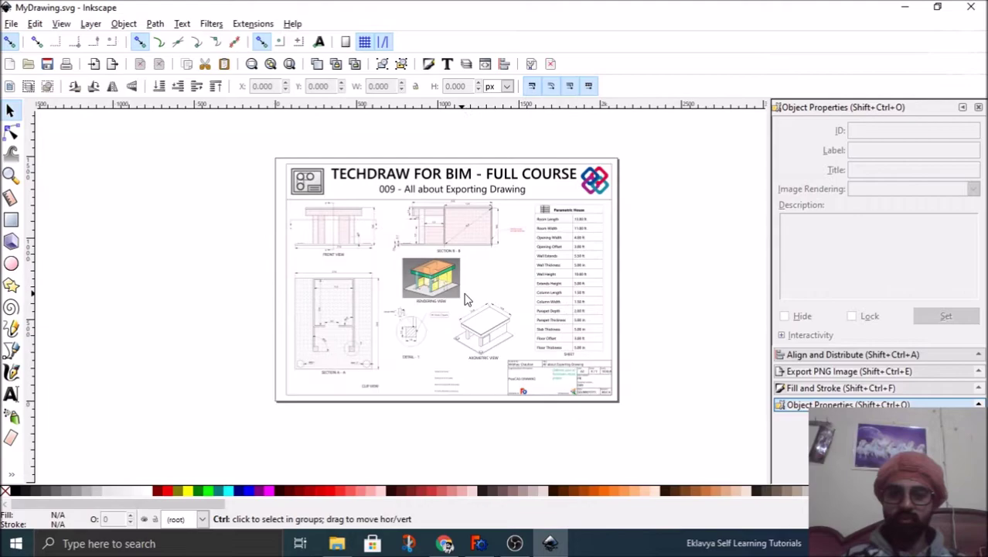
# Save the drawing from Inkscape as MyDrawing.pdf in Portable Document Format
pyautogui.click(10, 24)
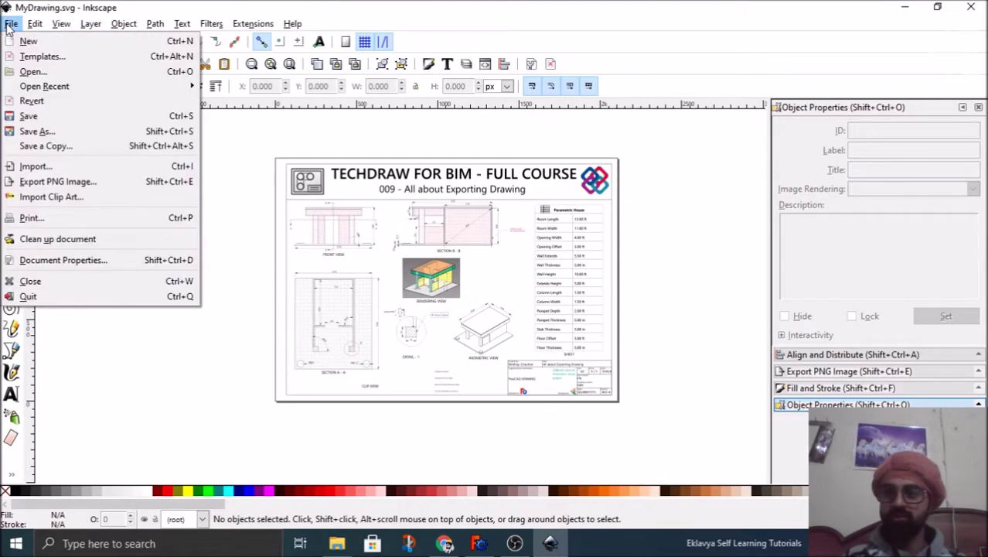
pyautogui.click(48, 136)
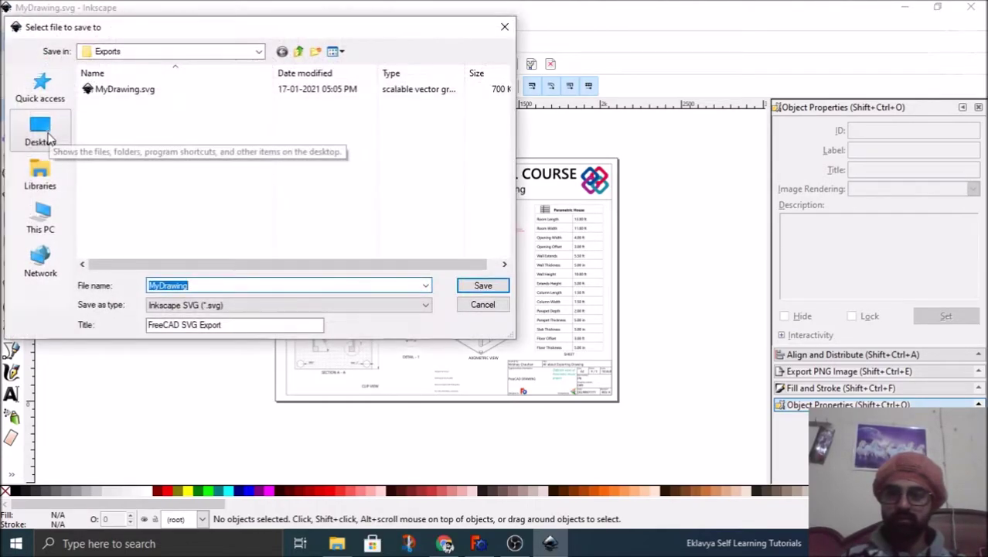
pyautogui.click(174, 306)
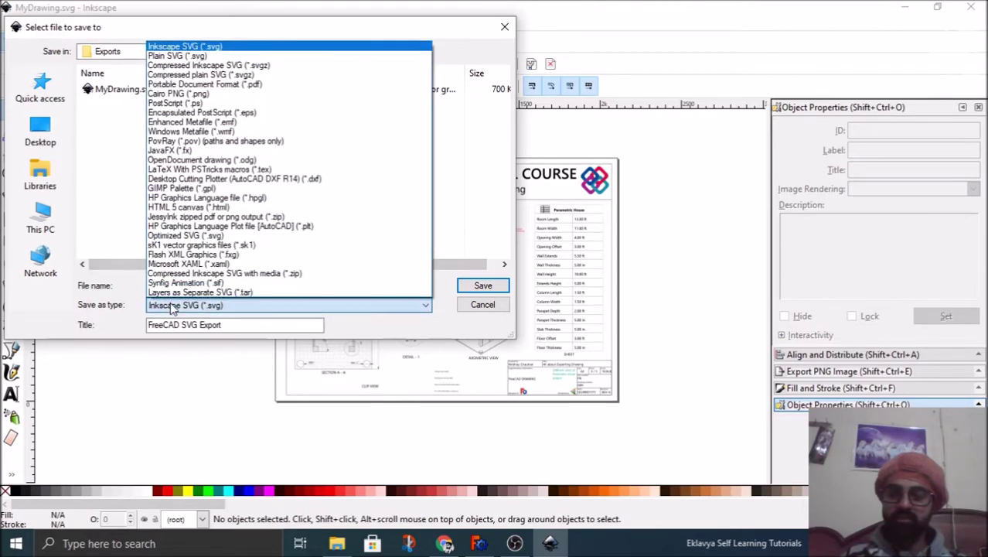
pyautogui.click(195, 85)
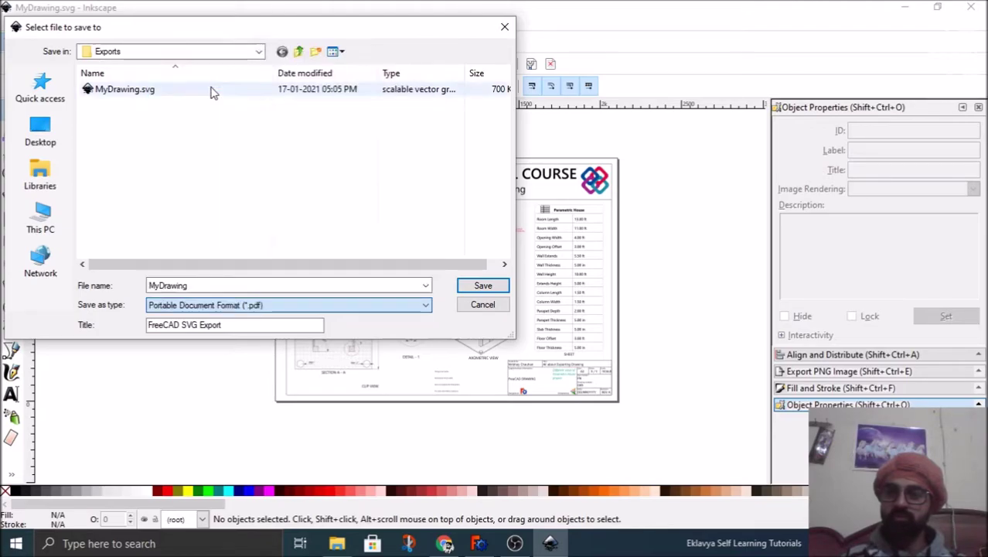
pyautogui.click(478, 286)
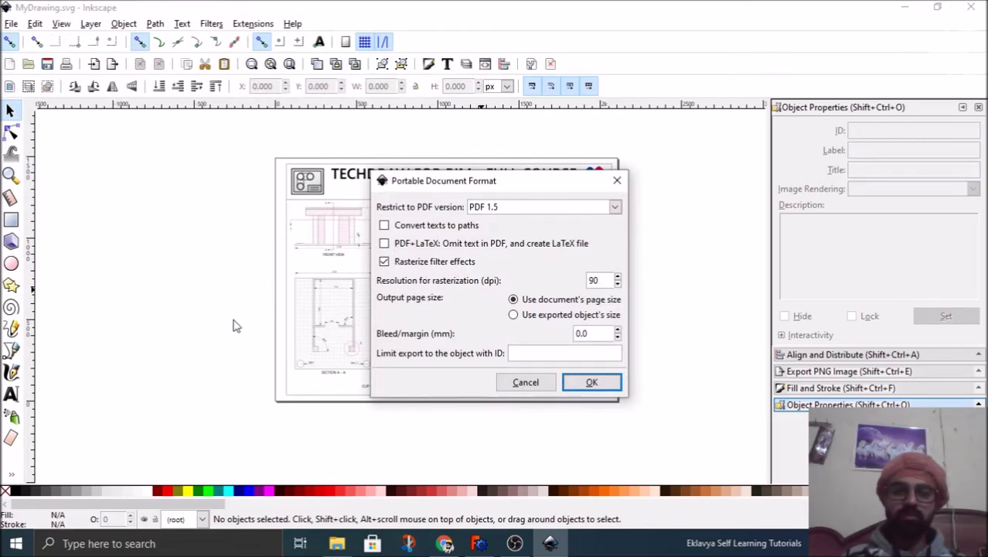
pyautogui.click(614, 389)
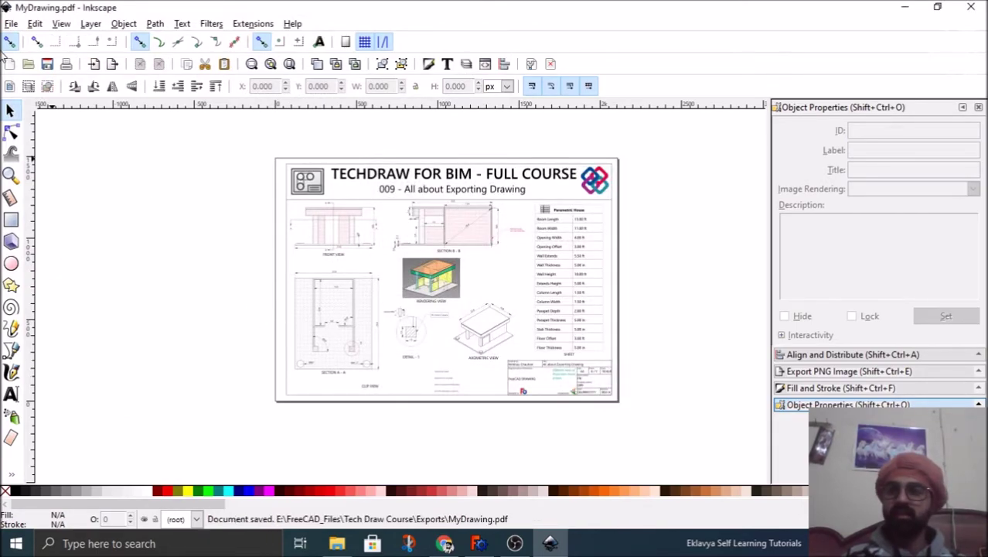
# Bring up the Exports folder showing MyDrawing.pdf beside MyDrawing.svg
pyautogui.click(11, 24)
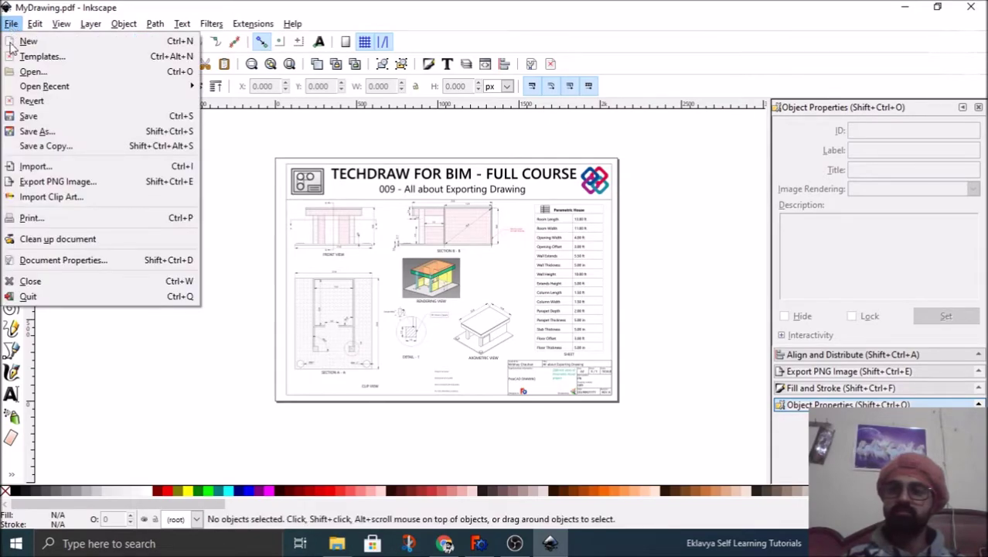
pyautogui.click(155, 406)
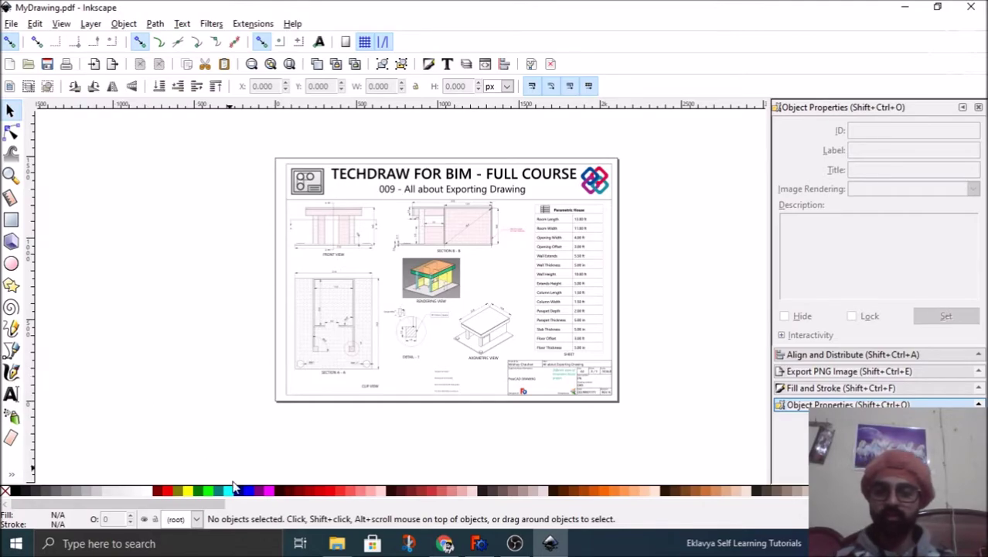
pyautogui.click(336, 543)
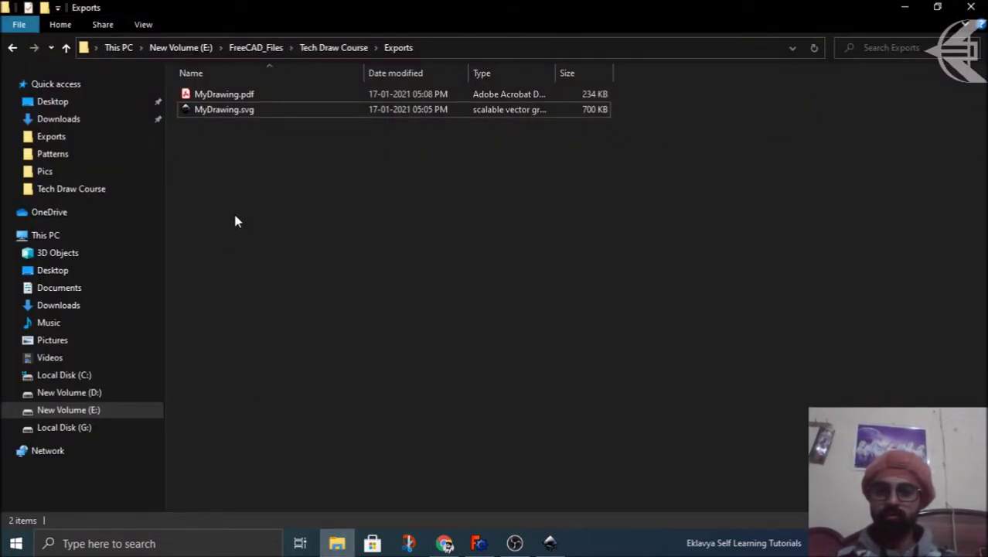
# Open MyDrawing.pdf in Acrobat Reader and zoom around the front view
pyautogui.click(225, 96)
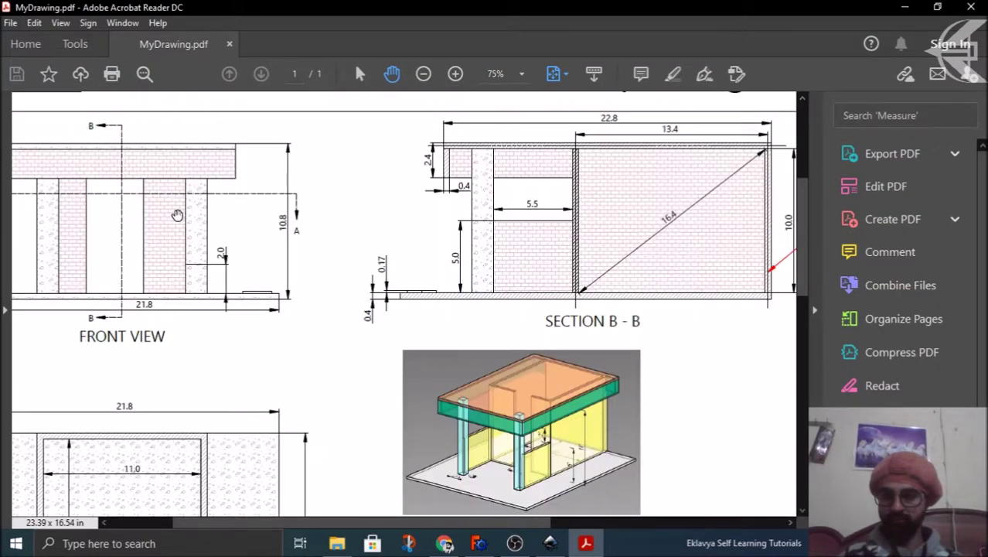
pyautogui.moveTo(274, 368); pyautogui.dragTo(411, 384)
pyautogui.keyDown('ctrl'); pyautogui.scroll(4, 150, 184); pyautogui.keyUp('ctrl')
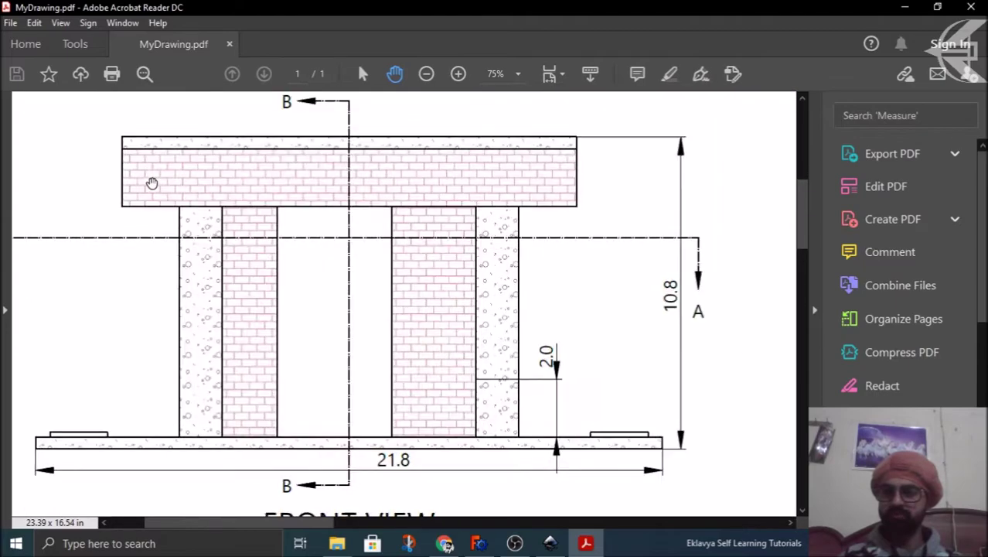
pyautogui.keyDown('ctrl'); pyautogui.scroll(-4, 179, 256); pyautogui.keyUp('ctrl')
pyautogui.keyDown('ctrl'); pyautogui.scroll(4, 259, 353); pyautogui.keyUp('ctrl')
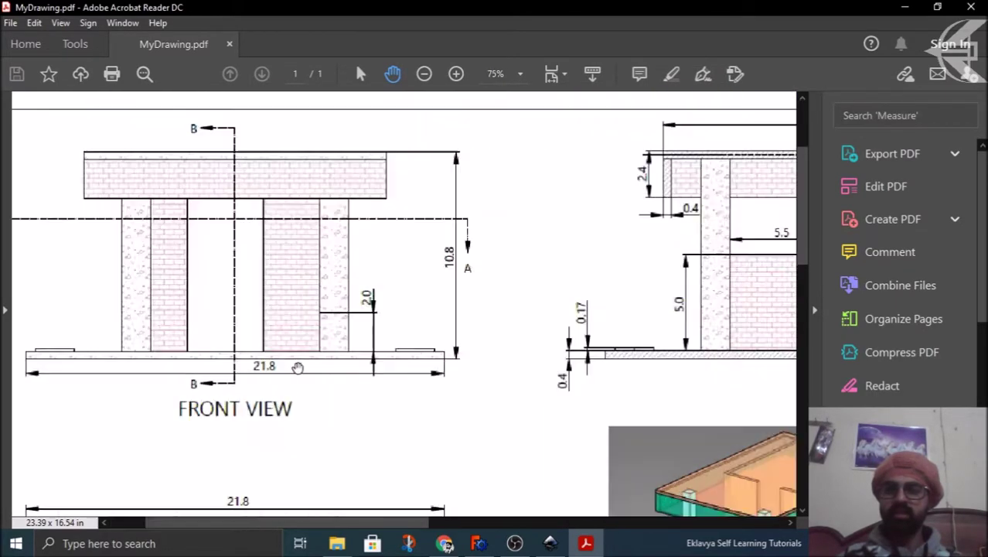
pyautogui.keyDown('ctrl'); pyautogui.scroll(2, 424, 352); pyautogui.keyUp('ctrl')
pyautogui.keyDown('ctrl'); pyautogui.scroll(-6, 423, 352); pyautogui.keyUp('ctrl')
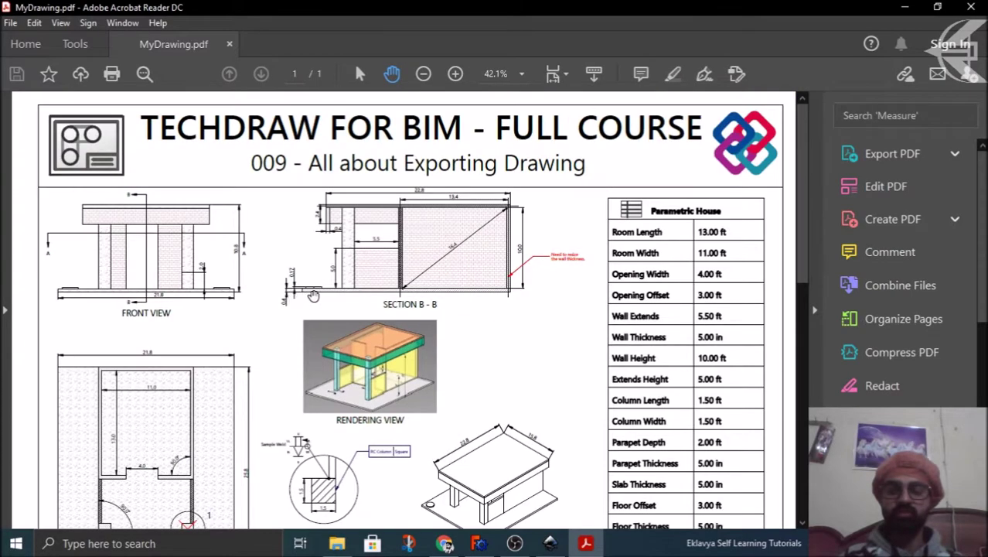
pyautogui.keyDown('ctrl'); pyautogui.scroll(5, 713, 250); pyautogui.keyUp('ctrl')
# Inspect the Parametric House table in the PDF, then close Acrobat and return to FreeCAD
pyautogui.moveTo(681, 201); pyautogui.dragTo(580, 200)
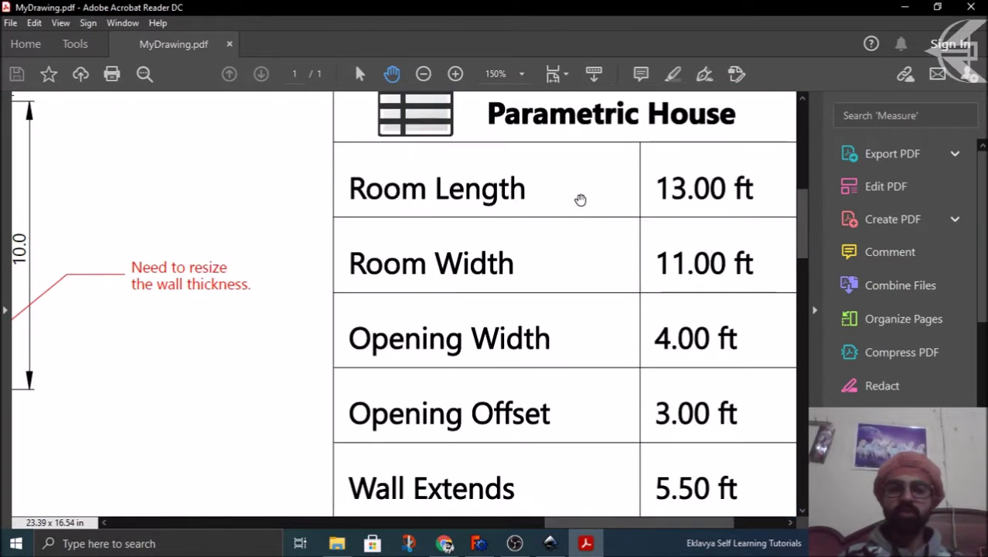
pyautogui.keyDown('ctrl'); pyautogui.scroll(-4, 580, 200); pyautogui.keyUp('ctrl')
pyautogui.keyDown('ctrl'); pyautogui.scroll(2, 495, 443); pyautogui.keyUp('ctrl')
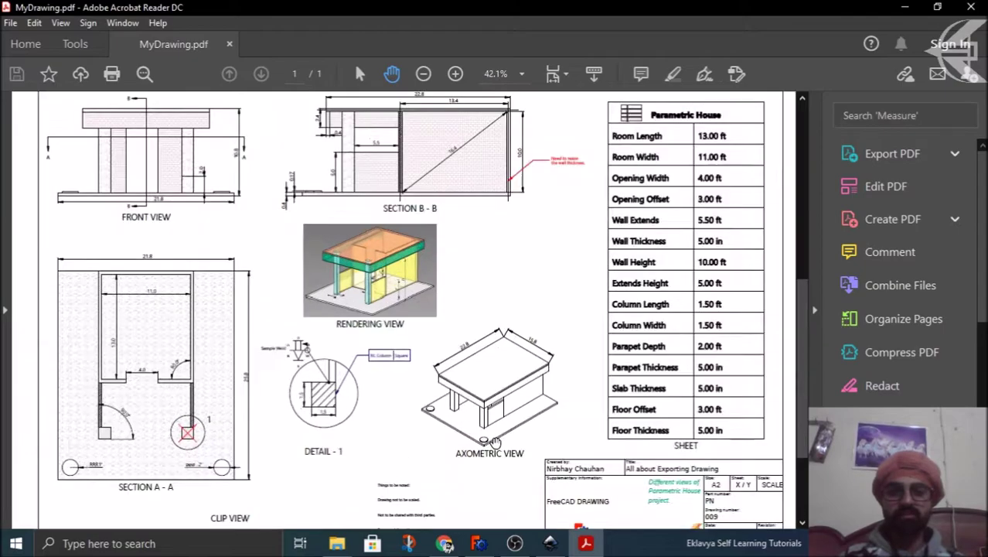
pyautogui.keyDown('ctrl'); pyautogui.scroll(4, 495, 442); pyautogui.keyUp('ctrl')
pyautogui.keyDown('ctrl'); pyautogui.scroll(-3, 727, 275); pyautogui.keyUp('ctrl')
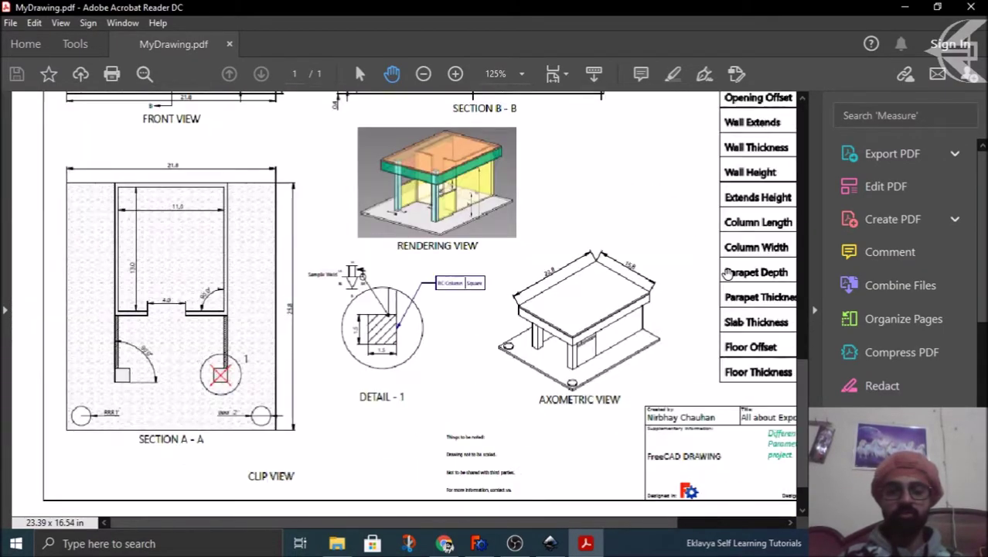
pyautogui.keyDown('ctrl'); pyautogui.scroll(2, 458, 352); pyautogui.keyUp('ctrl')
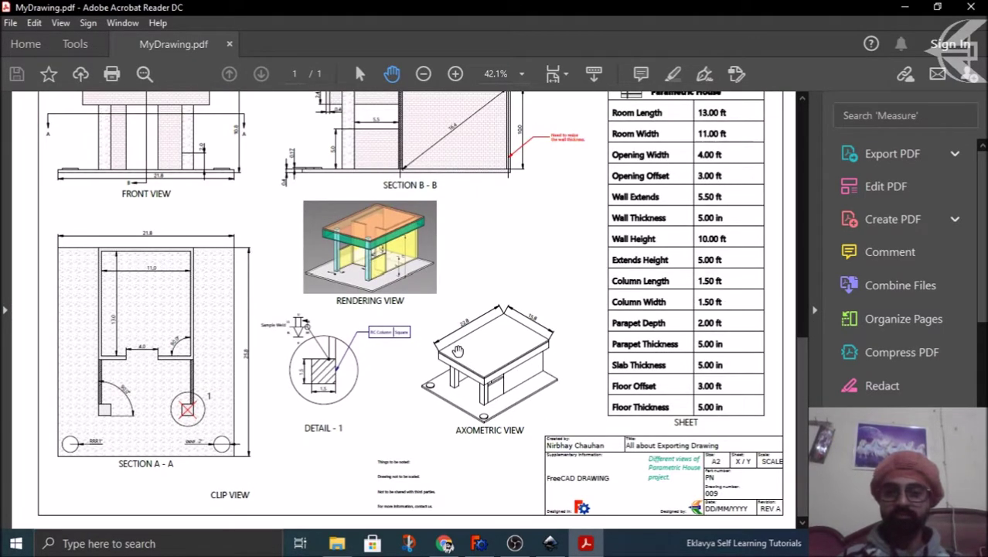
pyautogui.keyDown('ctrl'); pyautogui.scroll(4, 171, 422); pyautogui.keyUp('ctrl')
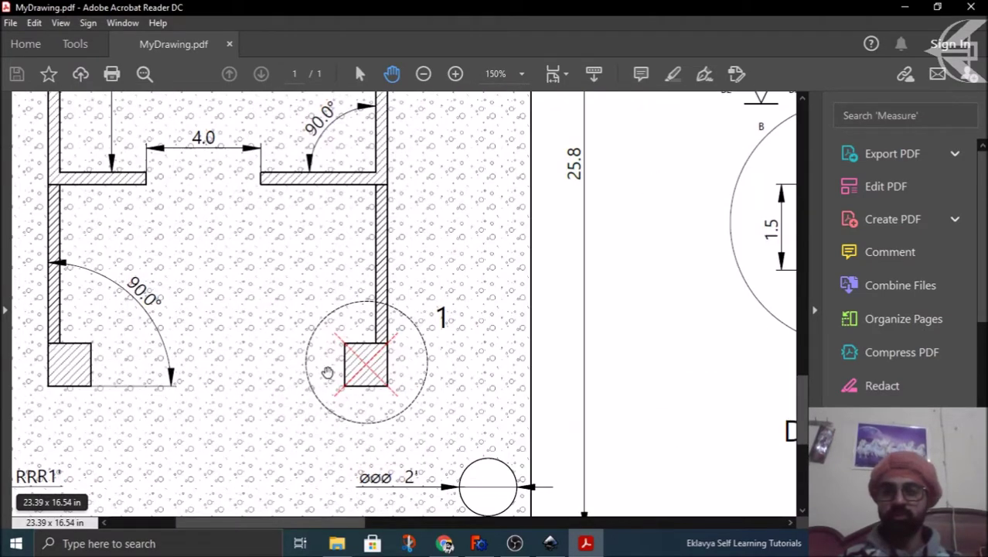
pyautogui.click(971, 7)
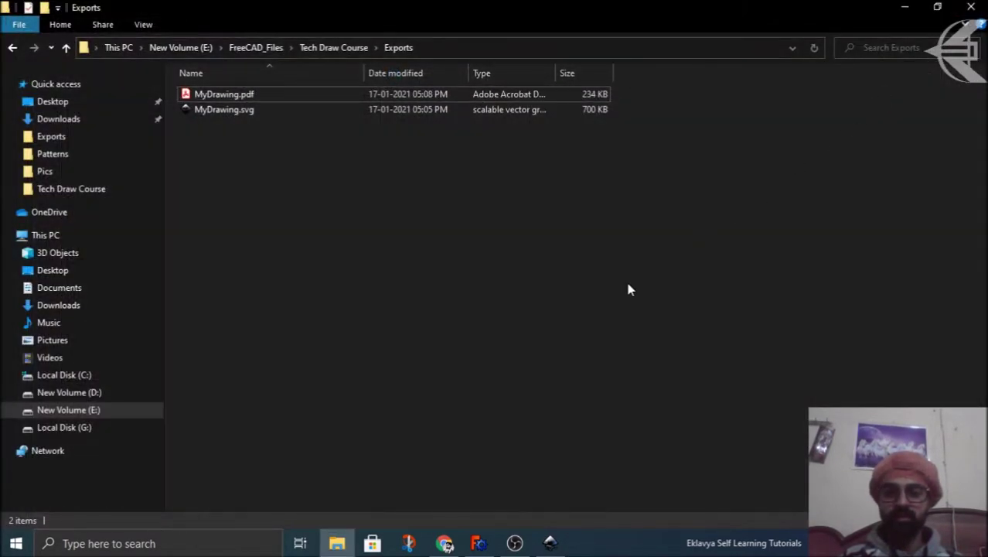
pyautogui.click(479, 542)
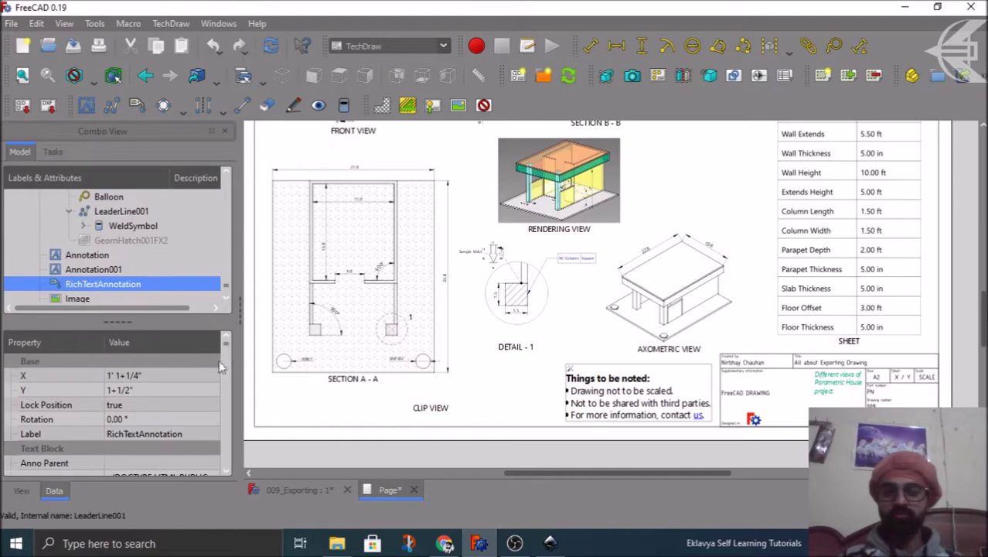
# Fit the whole Parametric House sheet in view and select the Page object in the tree
pyautogui.scroll(10, 135, 286)
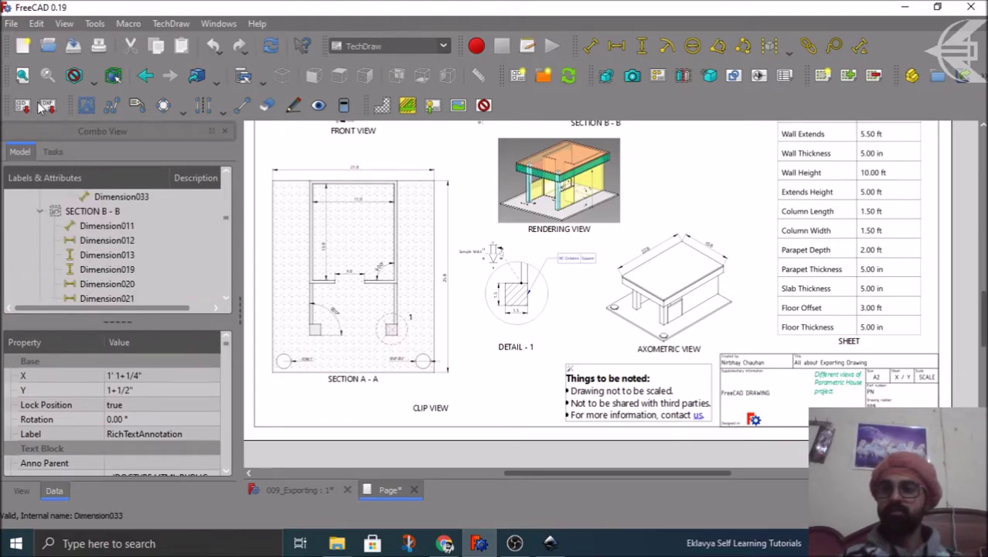
pyautogui.click(23, 75)
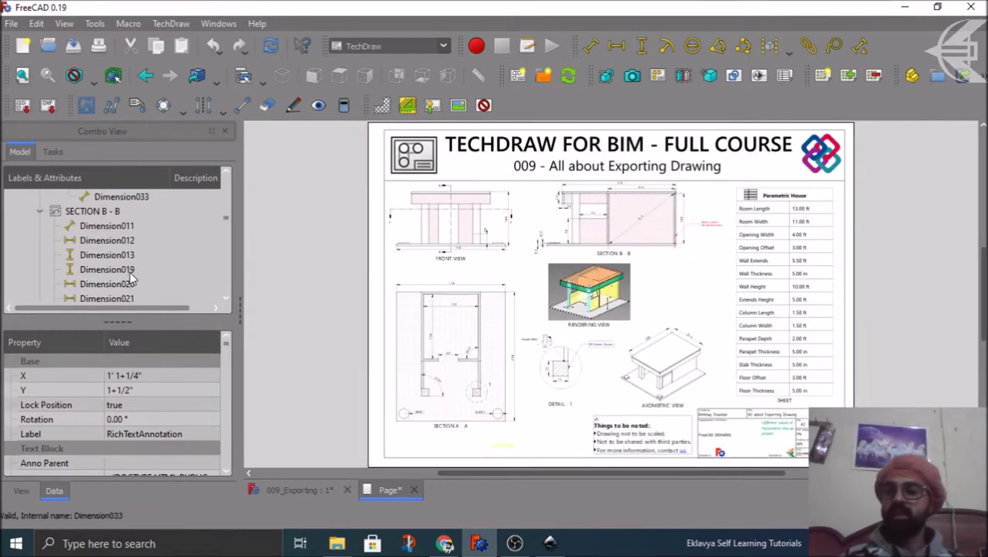
pyautogui.scroll(10, 130, 272)
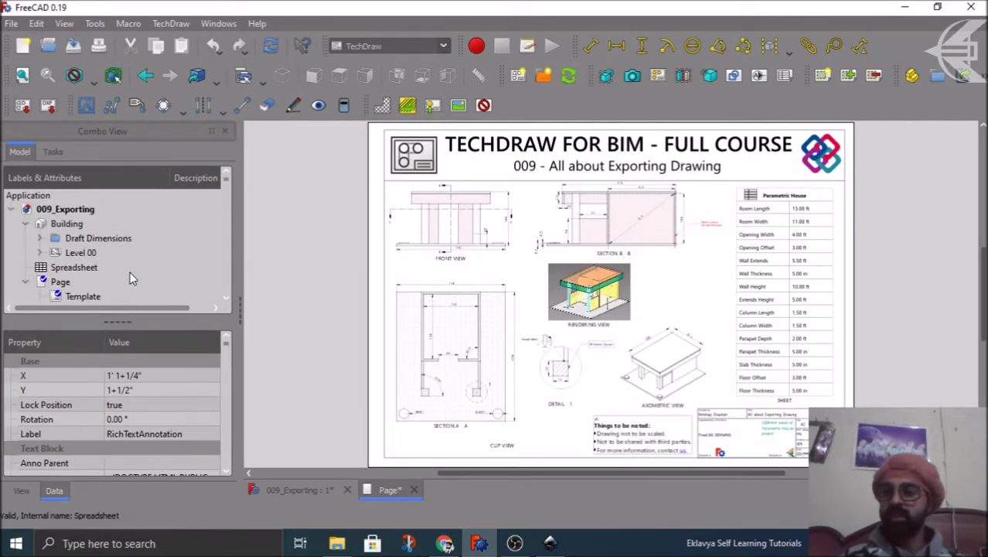
pyautogui.click(60, 281)
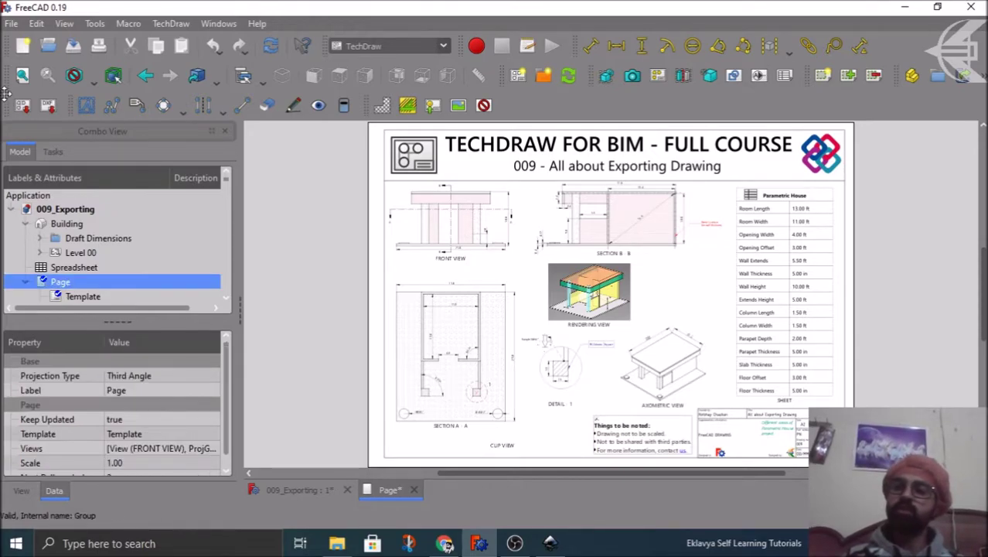
pyautogui.click(12, 23)
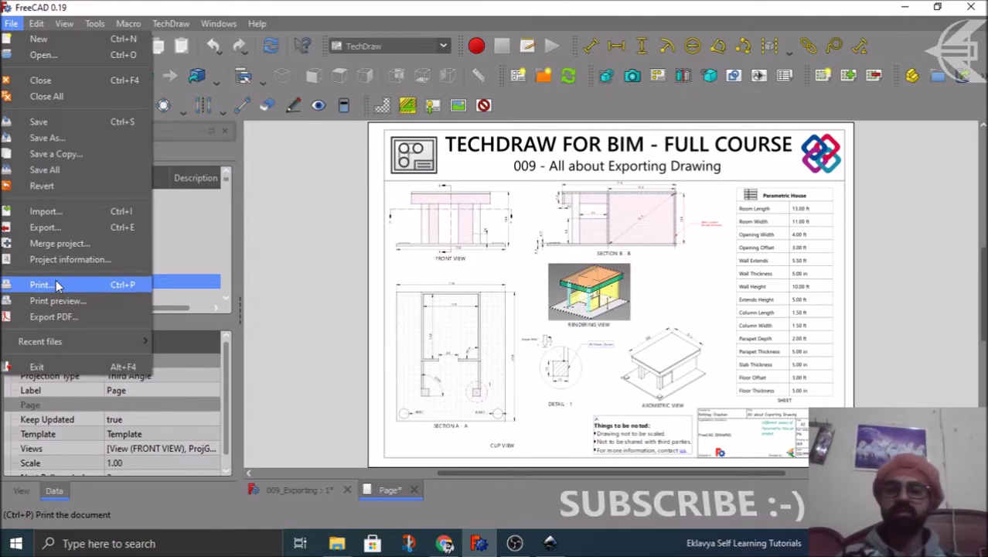
# Export the page as PDF_Drawing.pdf into the Exports folder
pyautogui.click(62, 319)
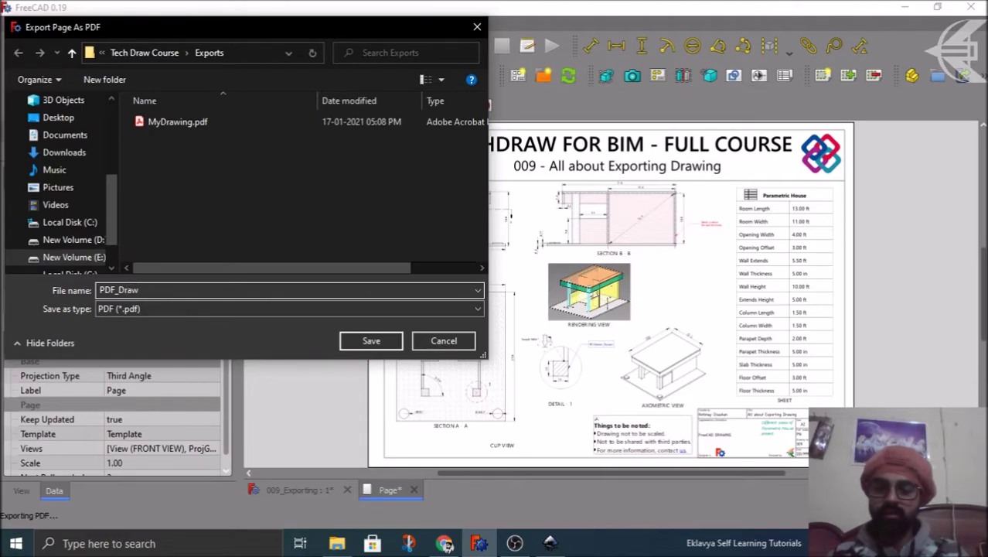
pyautogui.write('PDF_Drawing')
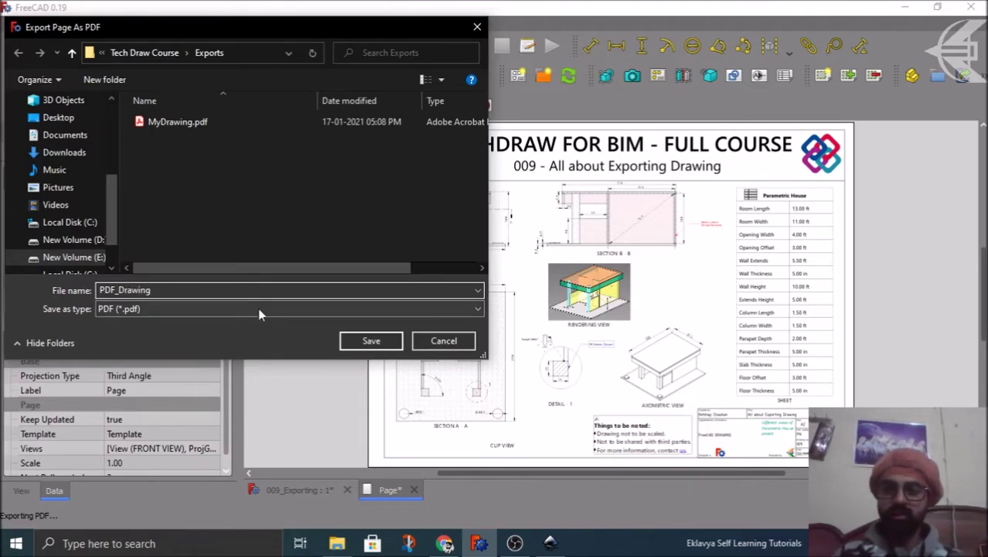
pyautogui.click(385, 340)
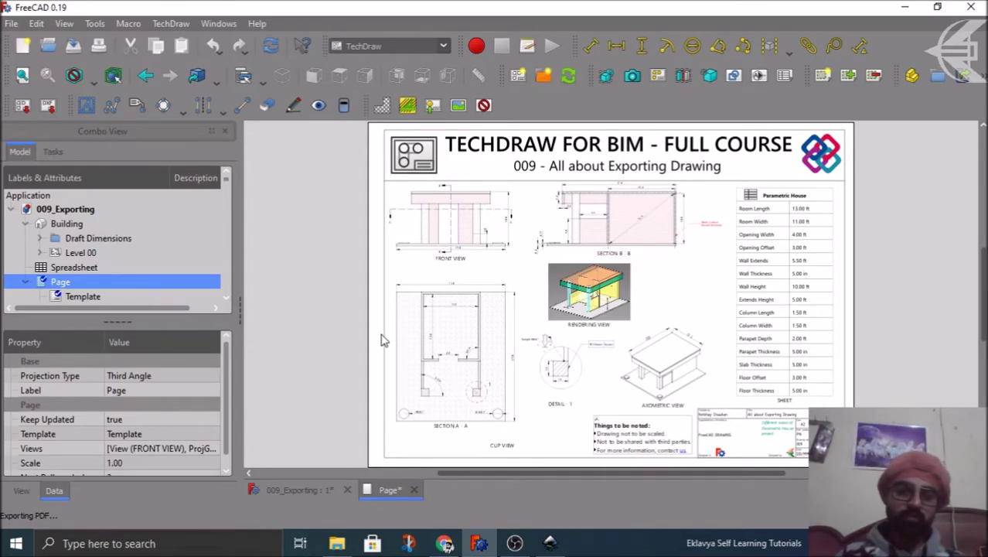
# Open PDF_Drawing.pdf from the Exports folder in Acrobat Reader
pyautogui.click(337, 544)
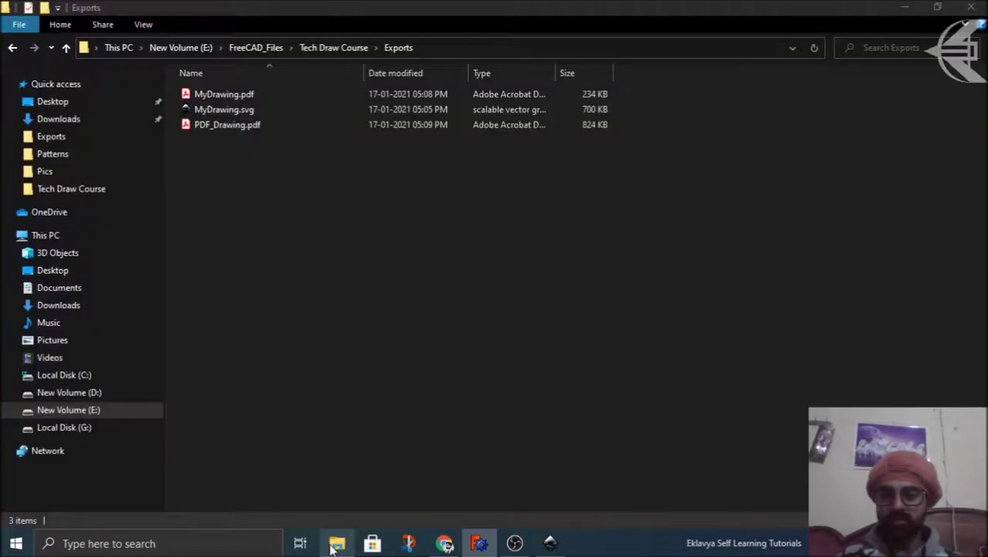
pyautogui.click(219, 130)
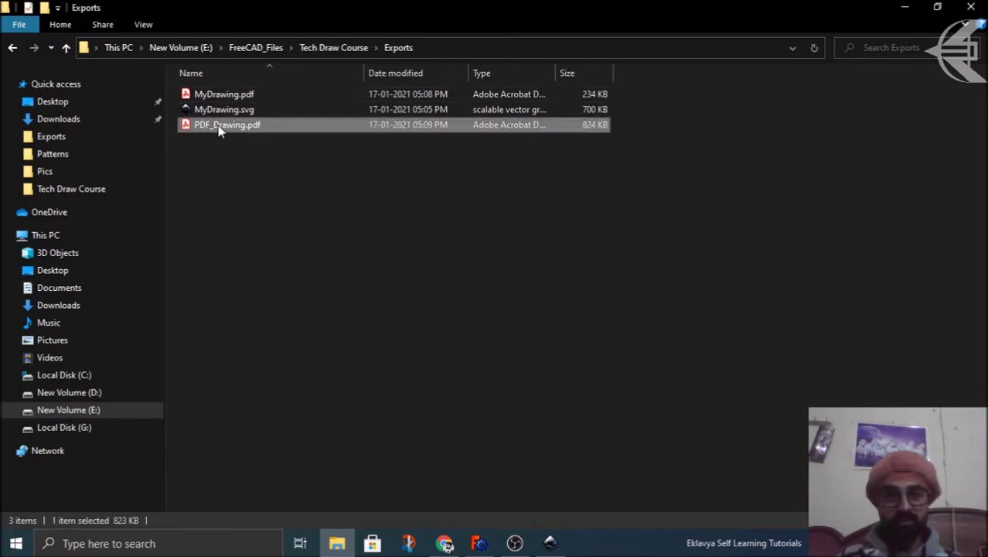
pyautogui.doubleClick(223, 128)
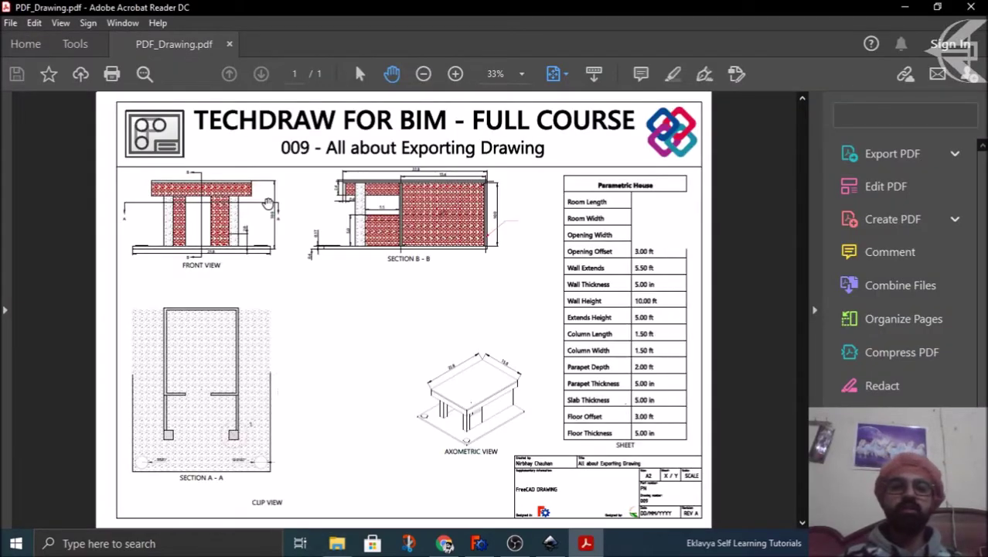
pyautogui.click(815, 310)
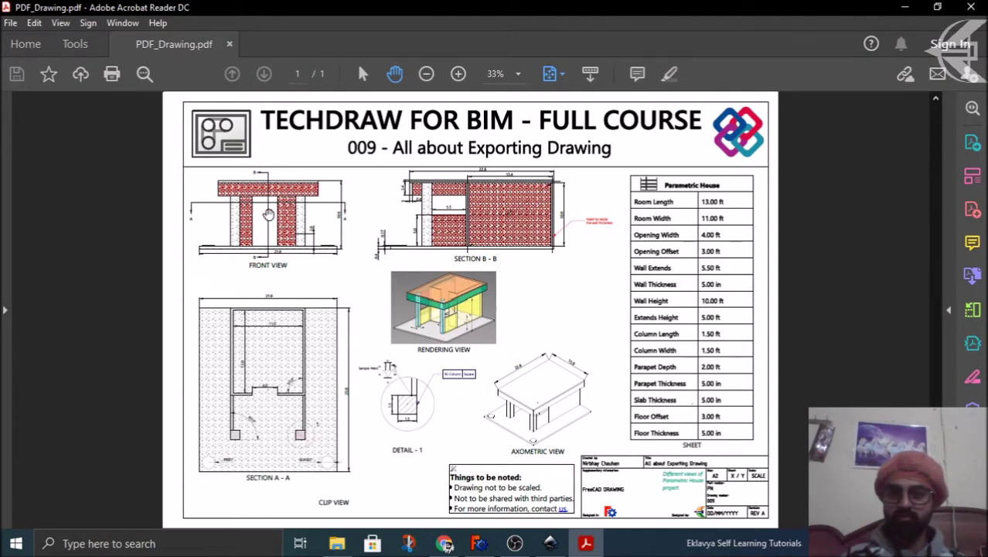
pyautogui.hotkey('ctrl', '2')
pyautogui.keyDown('ctrl'); pyautogui.scroll(3, 239, 184); pyautogui.keyUp('ctrl')
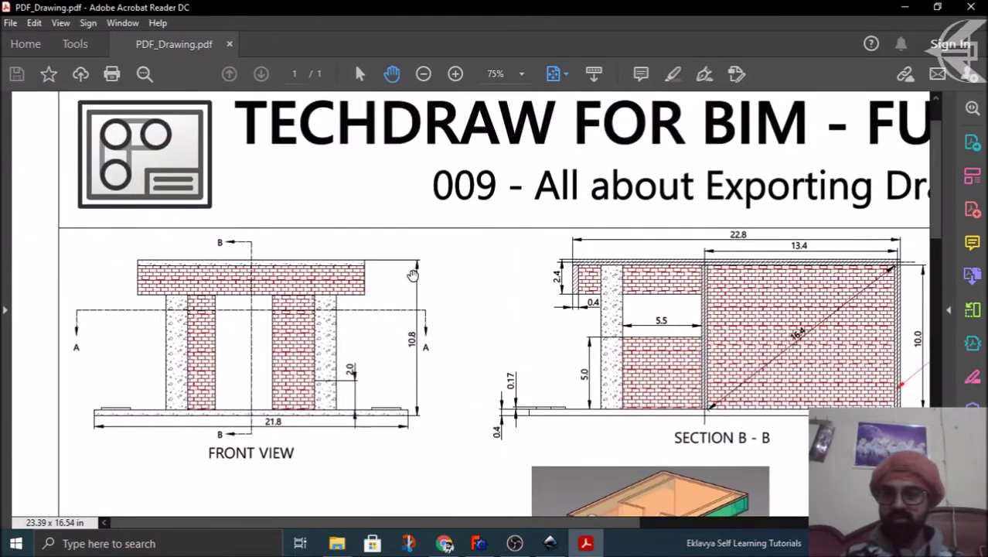
pyautogui.keyDown('ctrl'); pyautogui.scroll(7, 105, 255); pyautogui.keyUp('ctrl')
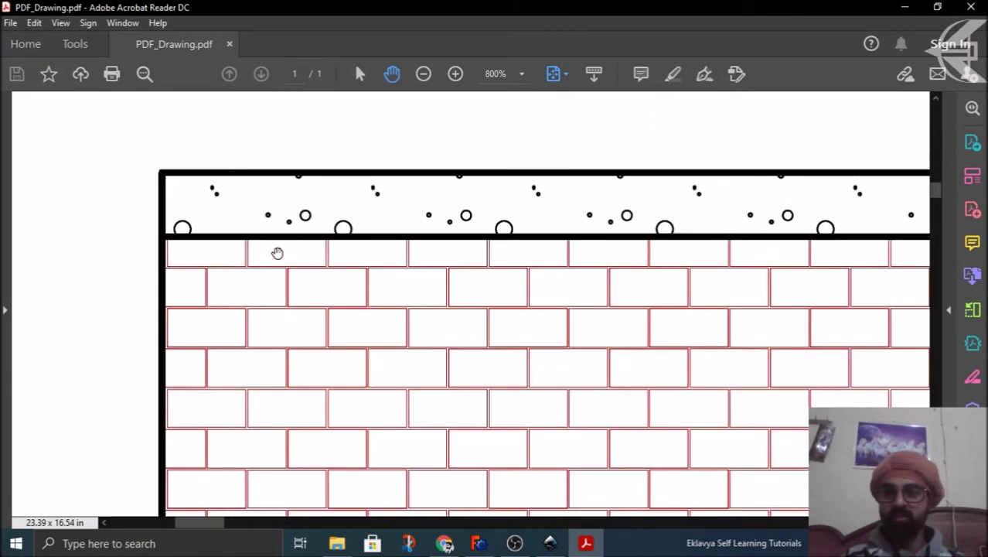
pyautogui.keyDown('ctrl'); pyautogui.scroll(3, 164, 269); pyautogui.keyUp('ctrl')
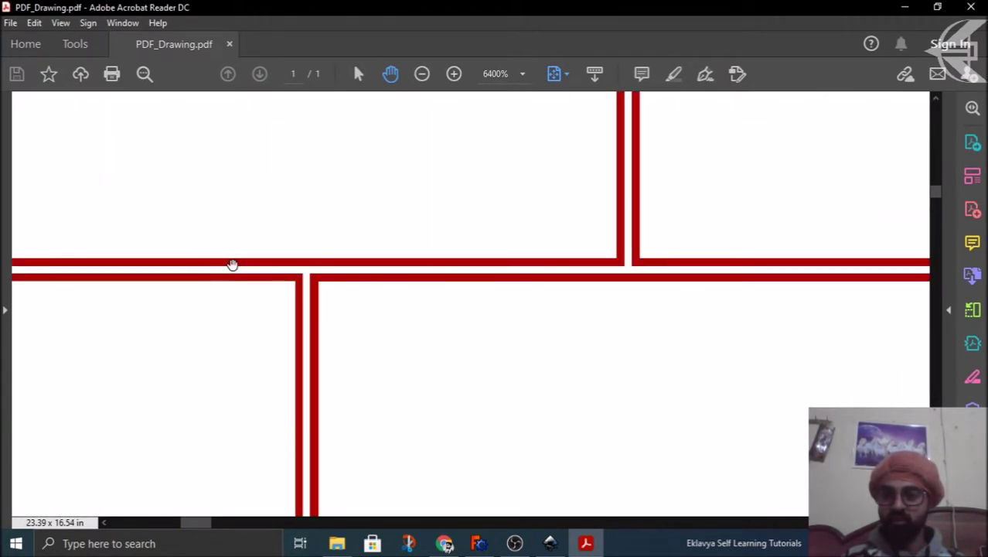
pyautogui.keyDown('ctrl'); pyautogui.scroll(-2, 232, 264); pyautogui.keyUp('ctrl')
pyautogui.keyDown('ctrl'); pyautogui.scroll(-1, 157, 209); pyautogui.keyUp('ctrl')
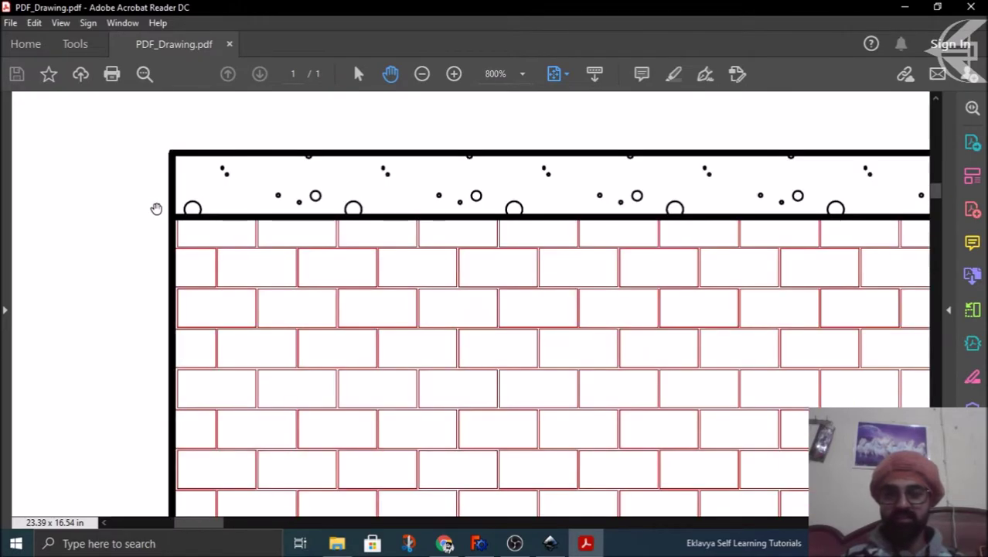
pyautogui.keyDown('ctrl'); pyautogui.scroll(2, 463, 250); pyautogui.keyUp('ctrl')
pyautogui.keyDown('ctrl'); pyautogui.scroll(-4, 248, 203); pyautogui.keyUp('ctrl')
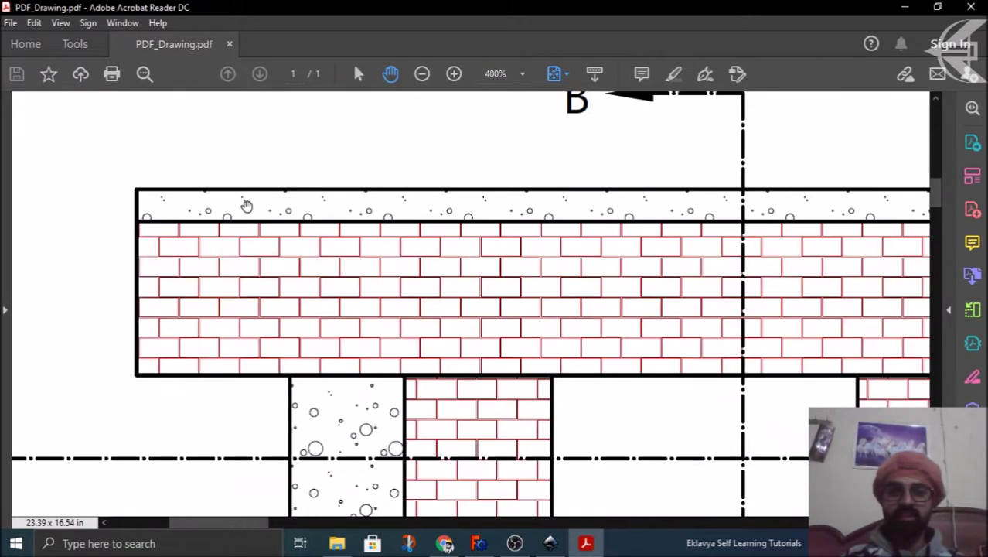
pyautogui.keyDown('ctrl'); pyautogui.scroll(1, 551, 128); pyautogui.keyUp('ctrl')
pyautogui.keyDown('ctrl'); pyautogui.scroll(2, 602, 100); pyautogui.keyUp('ctrl')
pyautogui.keyDown('ctrl'); pyautogui.scroll(-6, 445, 124); pyautogui.keyUp('ctrl')
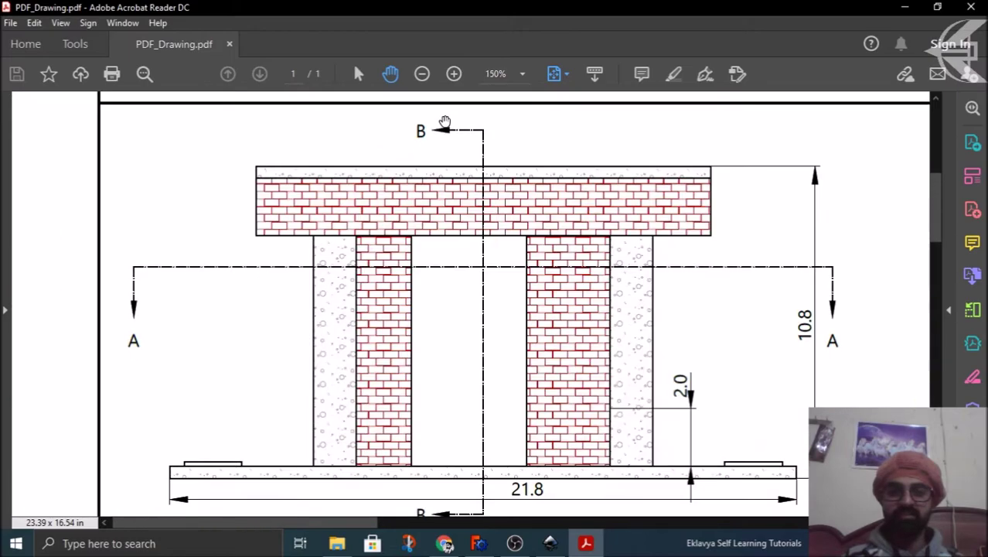
pyautogui.keyDown('ctrl'); pyautogui.scroll(1, 446, 124); pyautogui.keyUp('ctrl')
pyautogui.keyDown('ctrl'); pyautogui.scroll(-1, 359, 255); pyautogui.keyUp('ctrl')
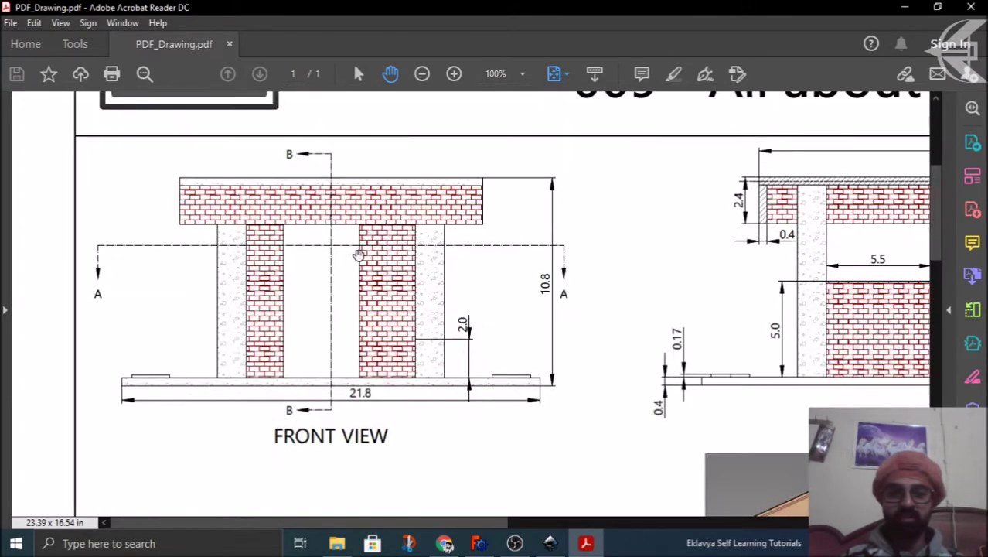
pyautogui.keyDown('ctrl'); pyautogui.scroll(-2, 394, 370); pyautogui.keyUp('ctrl')
pyautogui.keyDown('ctrl'); pyautogui.scroll(4, 794, 329); pyautogui.keyUp('ctrl')
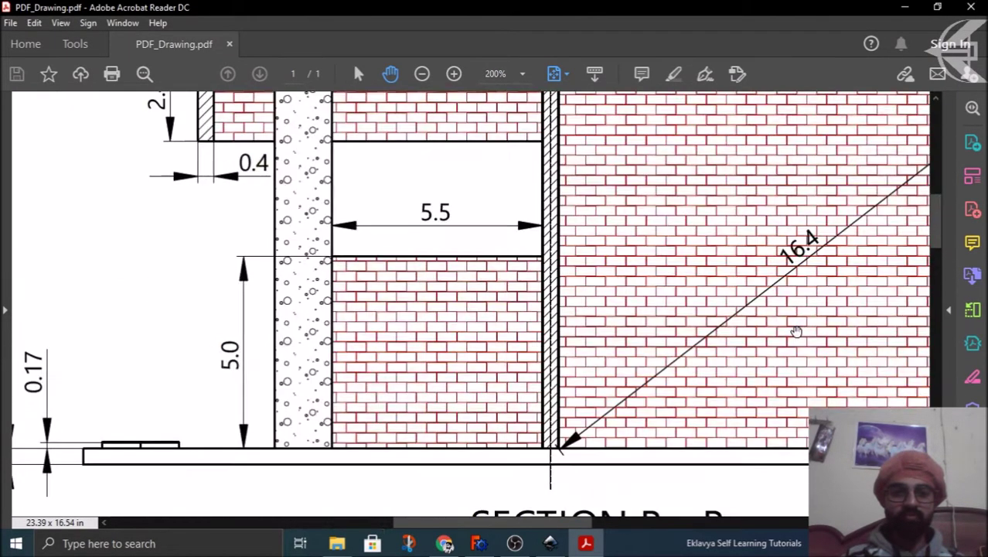
pyautogui.keyDown('ctrl'); pyautogui.scroll(1, 810, 247); pyautogui.keyUp('ctrl')
pyautogui.keyDown('ctrl'); pyautogui.scroll(-4, 450, 244); pyautogui.keyUp('ctrl')
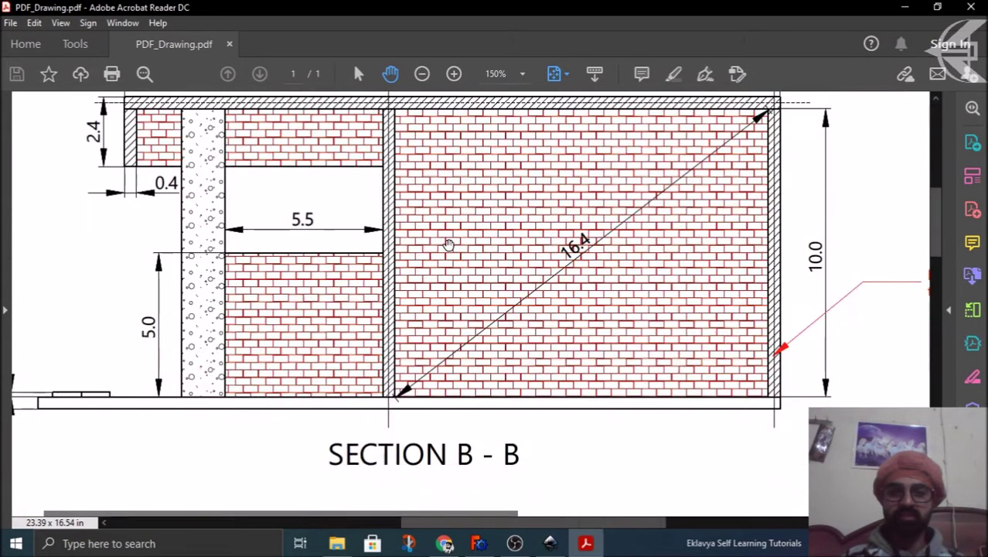
pyautogui.keyDown('ctrl'); pyautogui.scroll(2, 449, 245); pyautogui.keyUp('ctrl')
pyautogui.keyDown('ctrl'); pyautogui.scroll(-2, 395, 236); pyautogui.keyUp('ctrl')
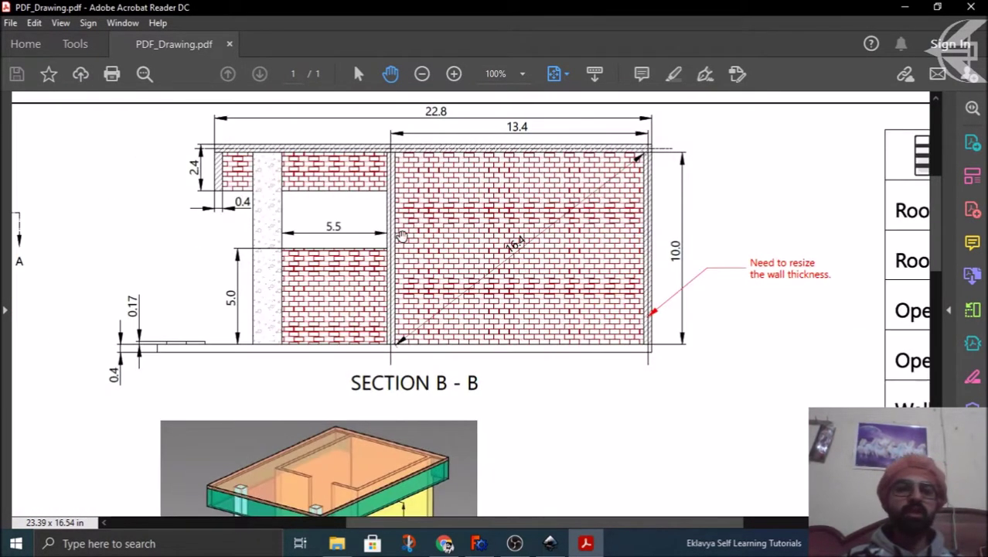
pyautogui.keyDown('ctrl'); pyautogui.scroll(4, 826, 275); pyautogui.keyUp('ctrl')
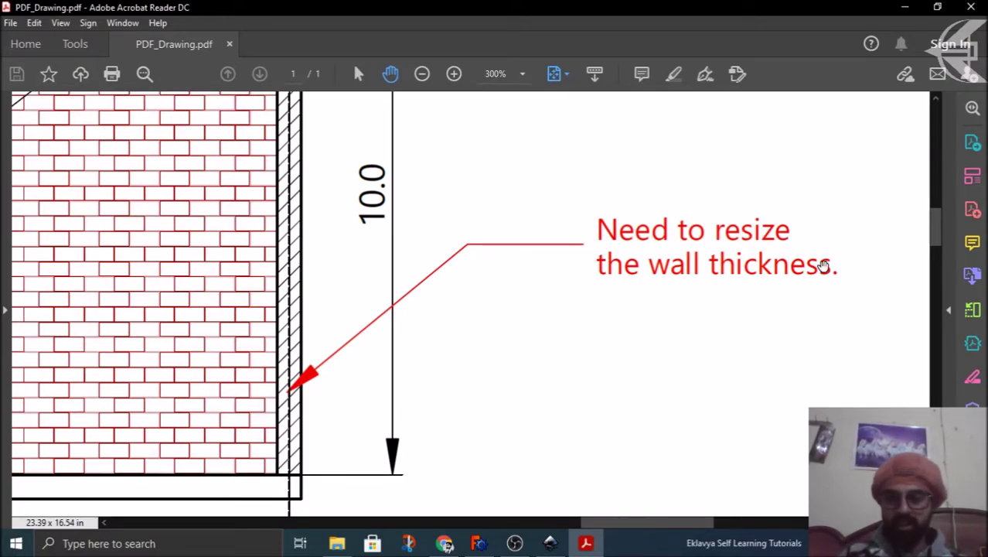
pyautogui.keyDown('ctrl'); pyautogui.scroll(-6, 657, 193); pyautogui.keyUp('ctrl')
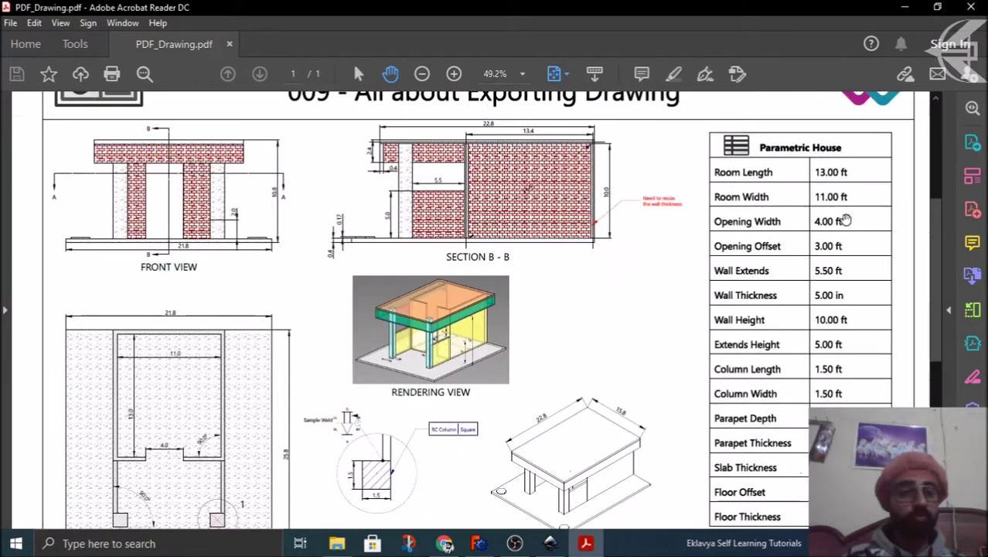
pyautogui.keyDown('ctrl'); pyautogui.scroll(3, 898, 148); pyautogui.keyUp('ctrl')
pyautogui.keyDown('ctrl'); pyautogui.scroll(3, 567, 267); pyautogui.keyUp('ctrl')
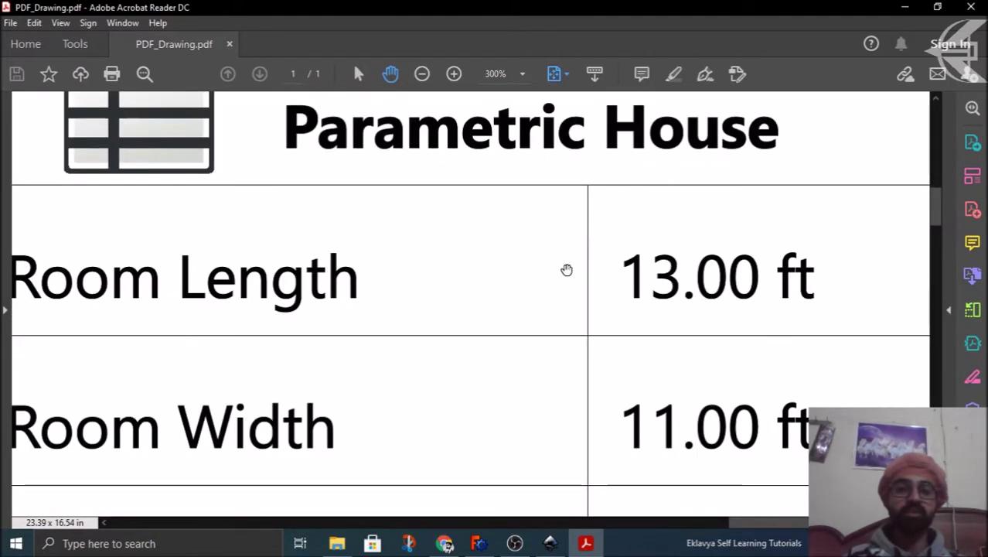
pyautogui.keyDown('ctrl'); pyautogui.scroll(-8, 626, 202); pyautogui.keyUp('ctrl')
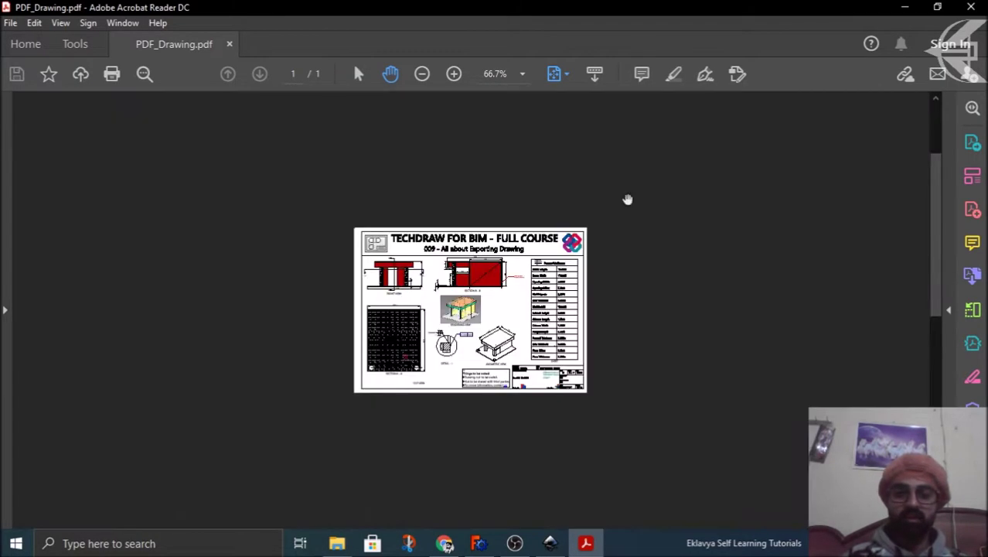
pyautogui.keyDown('ctrl'); pyautogui.scroll(4, 404, 338); pyautogui.keyUp('ctrl')
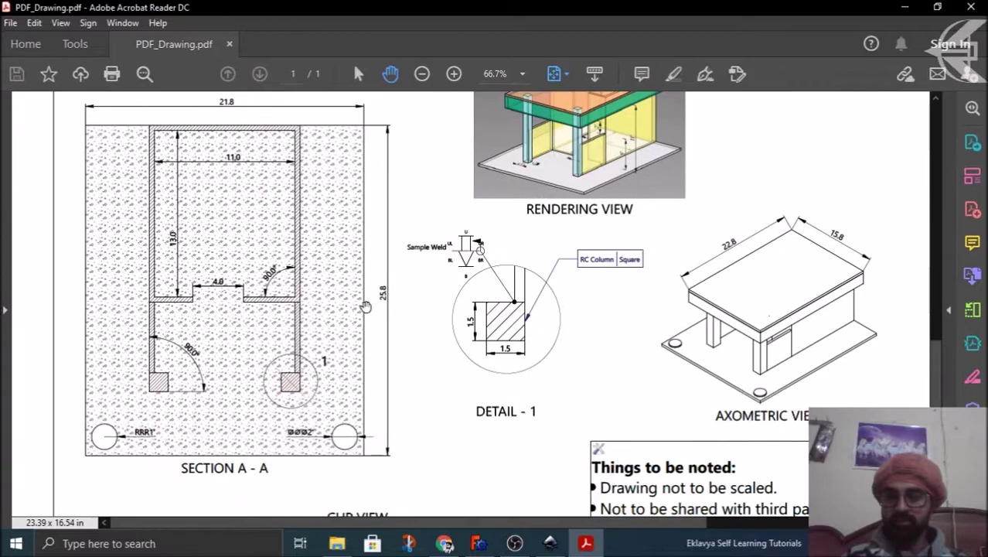
pyautogui.keyDown('ctrl'); pyautogui.scroll(6, 190, 355); pyautogui.keyUp('ctrl')
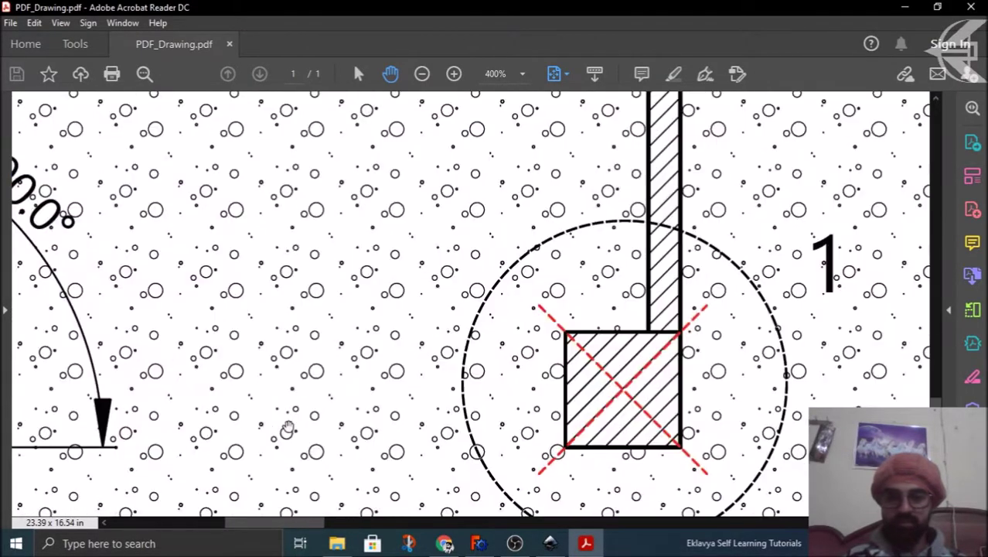
pyautogui.keyDown('ctrl'); pyautogui.scroll(-3, 323, 354); pyautogui.keyUp('ctrl')
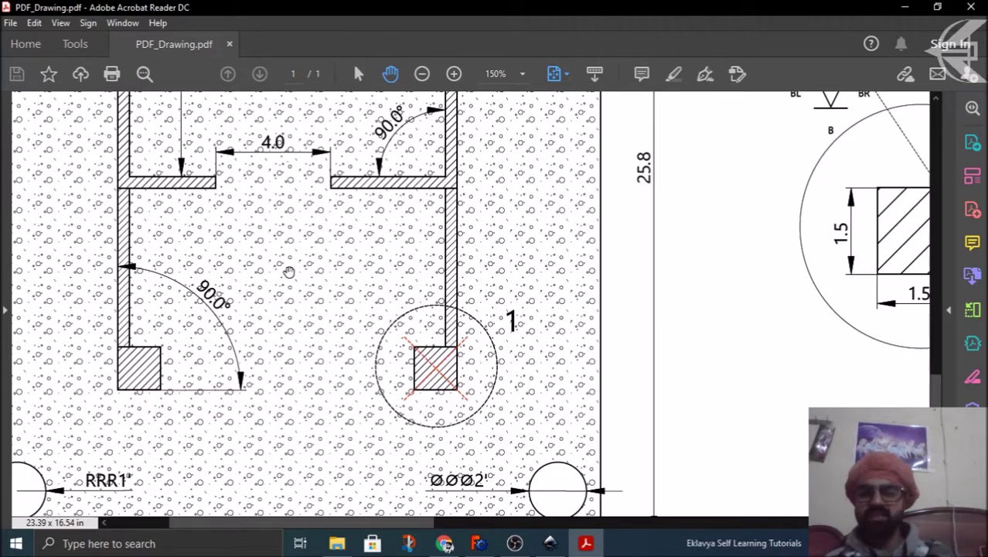
pyautogui.keyDown('ctrl'); pyautogui.scroll(-3, 224, 362); pyautogui.keyUp('ctrl')
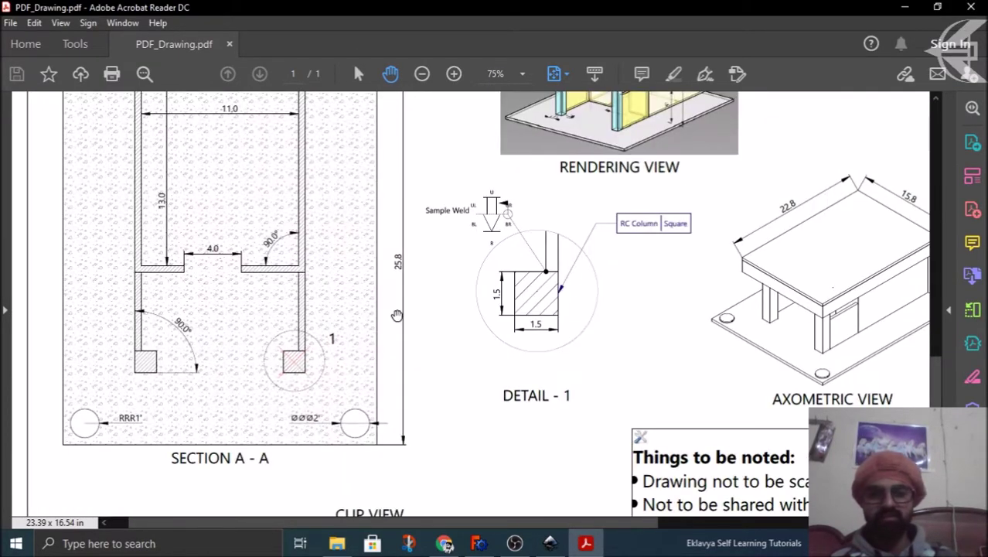
pyautogui.keyDown('ctrl'); pyautogui.scroll(1, 547, 301); pyautogui.keyUp('ctrl')
pyautogui.keyDown('ctrl'); pyautogui.scroll(4, 547, 302); pyautogui.keyUp('ctrl')
pyautogui.keyDown('ctrl'); pyautogui.scroll(-4, 259, 341); pyautogui.keyUp('ctrl')
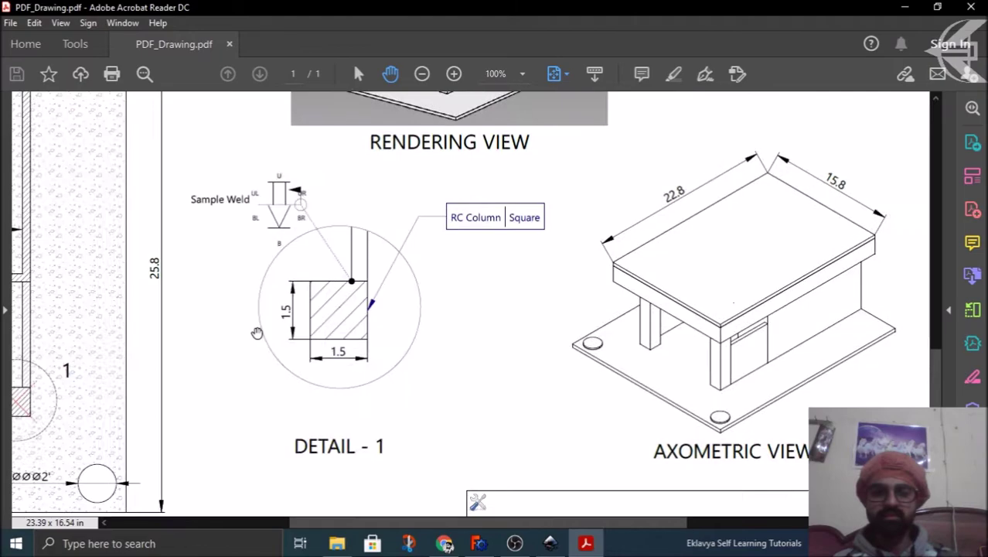
pyautogui.keyDown('ctrl'); pyautogui.scroll(-3, 257, 333); pyautogui.keyUp('ctrl')
pyautogui.keyDown('ctrl'); pyautogui.scroll(3, 520, 439); pyautogui.keyUp('ctrl')
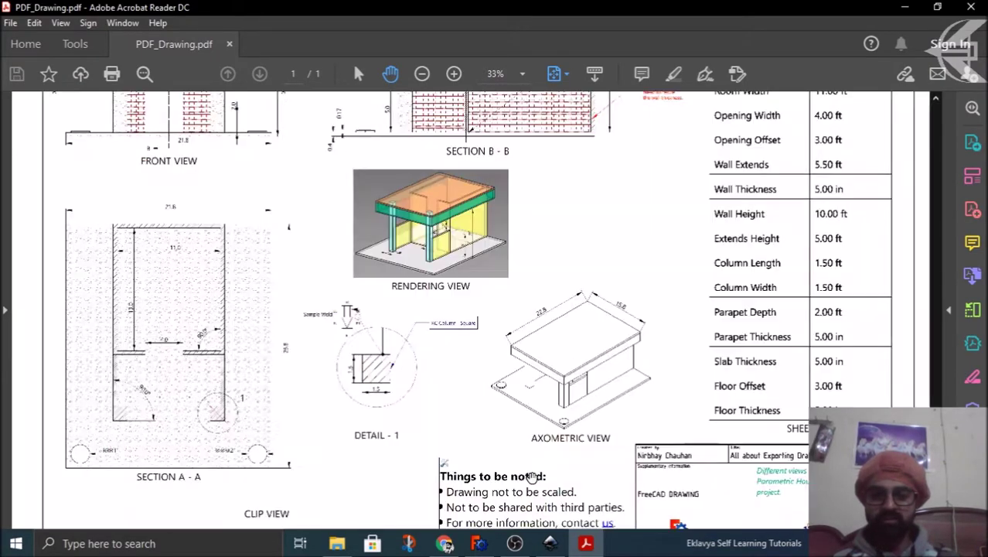
pyautogui.scroll(-2, 521, 439)
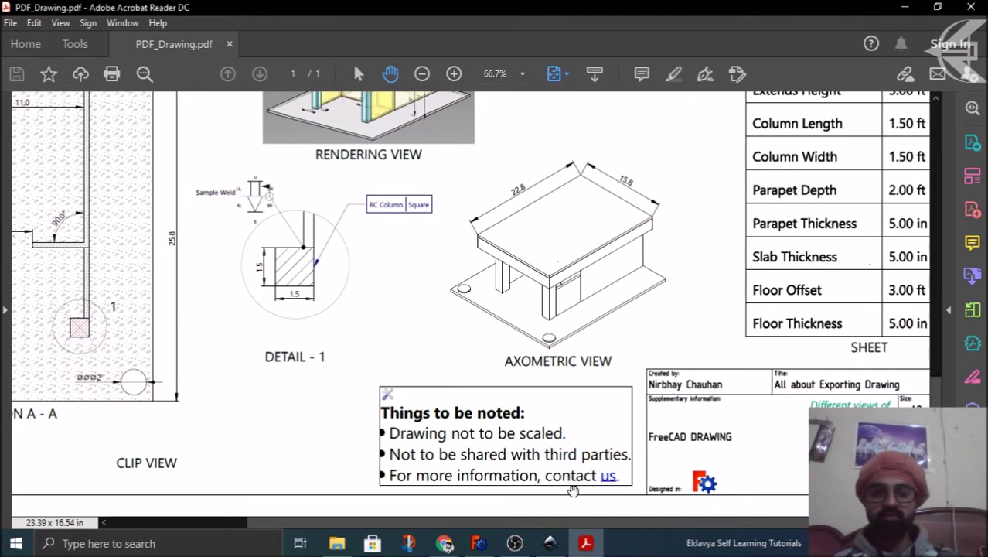
pyautogui.keyDown('ctrl'); pyautogui.scroll(1, 581, 509); pyautogui.keyUp('ctrl')
pyautogui.keyDown('ctrl'); pyautogui.scroll(4, 581, 508); pyautogui.keyUp('ctrl')
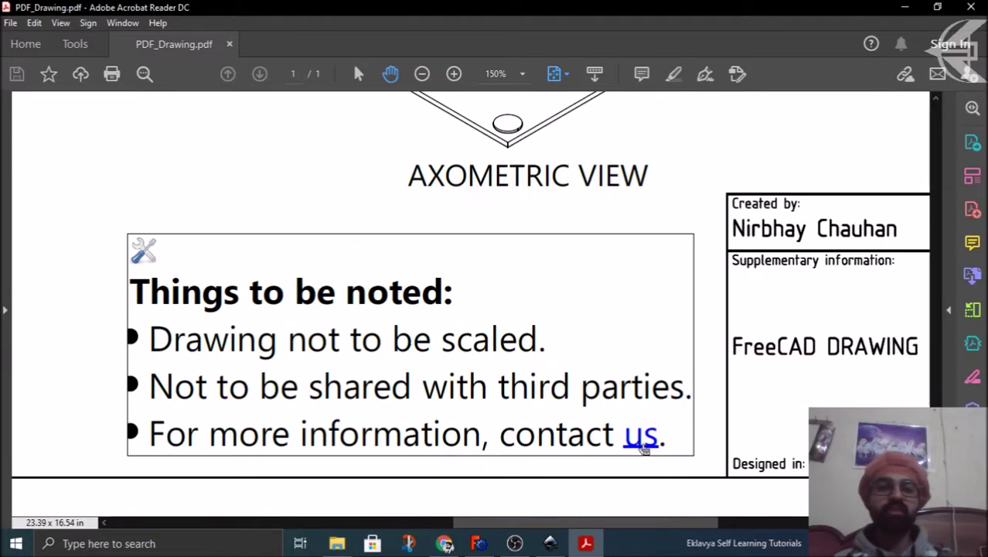
# Follow the notes' 'us' link to the Eklavya tutorials website, scroll it, then return to the PDF
pyautogui.click(643, 447)
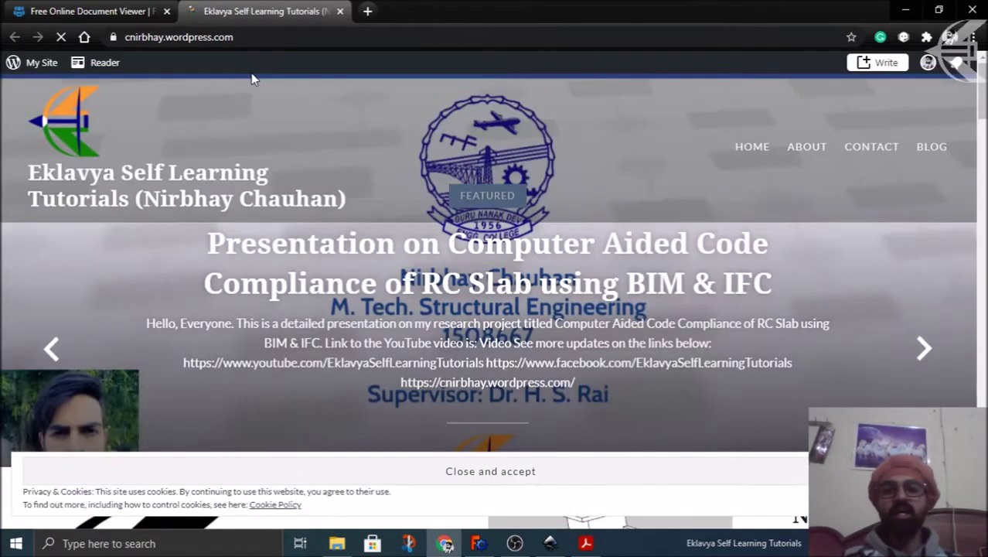
pyautogui.scroll(-6, 270, 159)
pyautogui.scroll(-4, 304, 253)
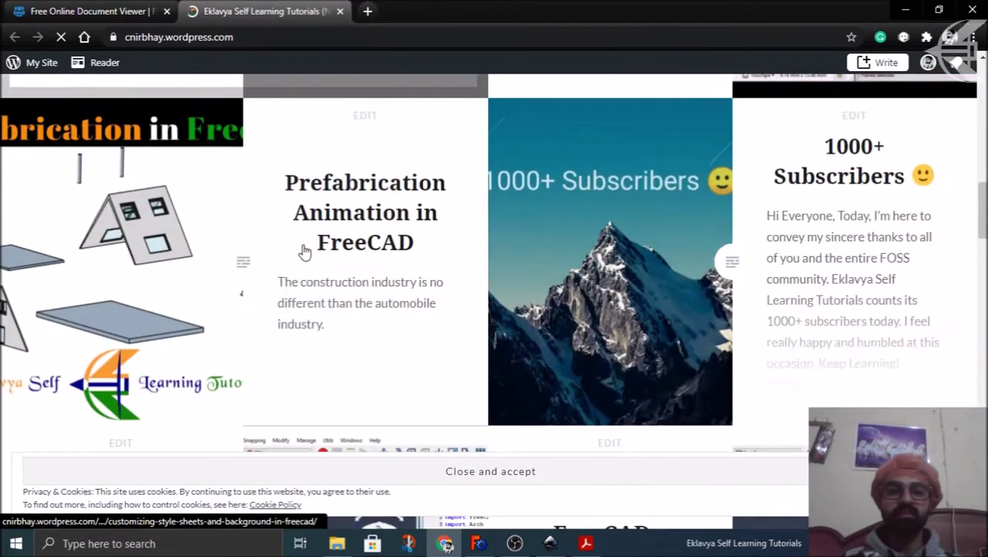
pyautogui.scroll(10, 305, 253)
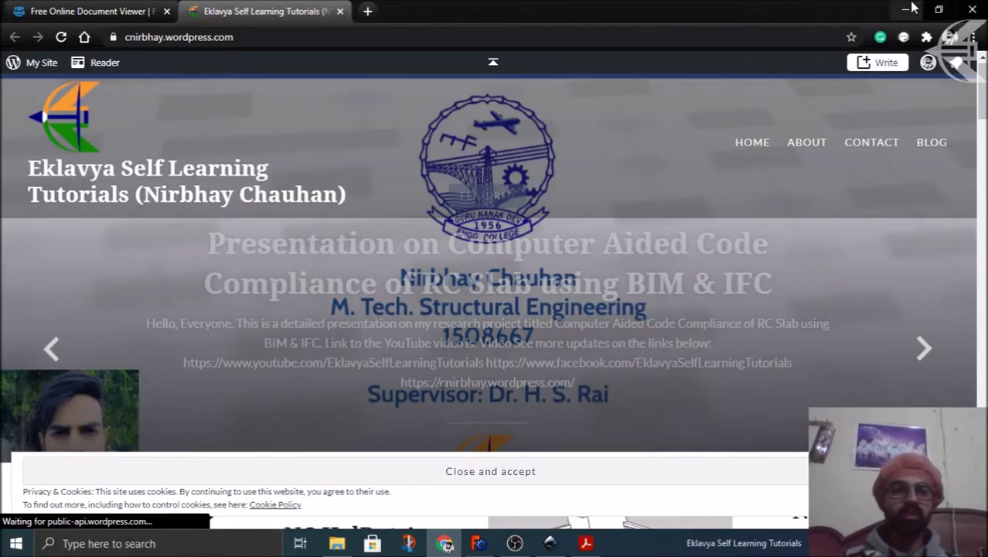
pyautogui.click(906, 10)
pyautogui.keyDown('ctrl'); pyautogui.scroll(-4, 302, 327); pyautogui.keyUp('ctrl')
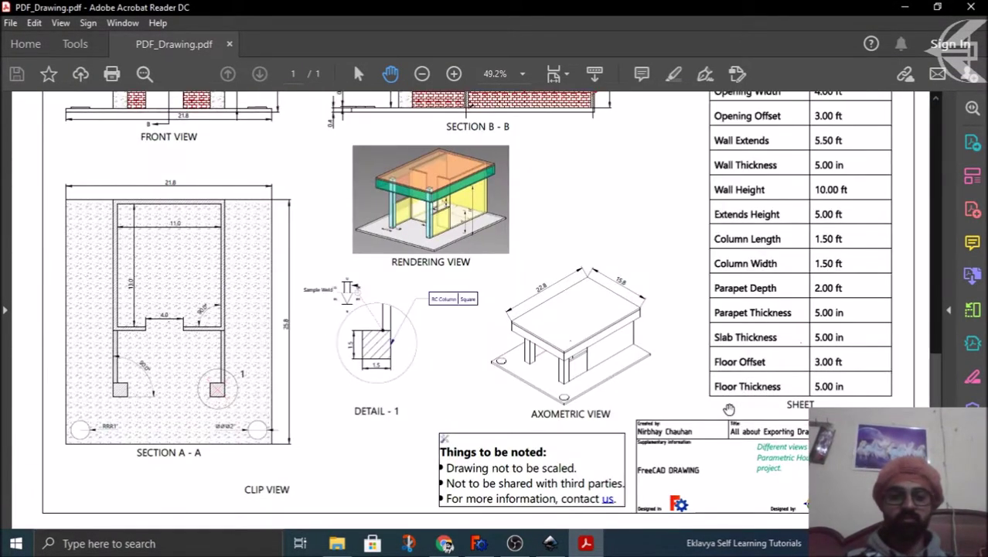
pyautogui.click(551, 544)
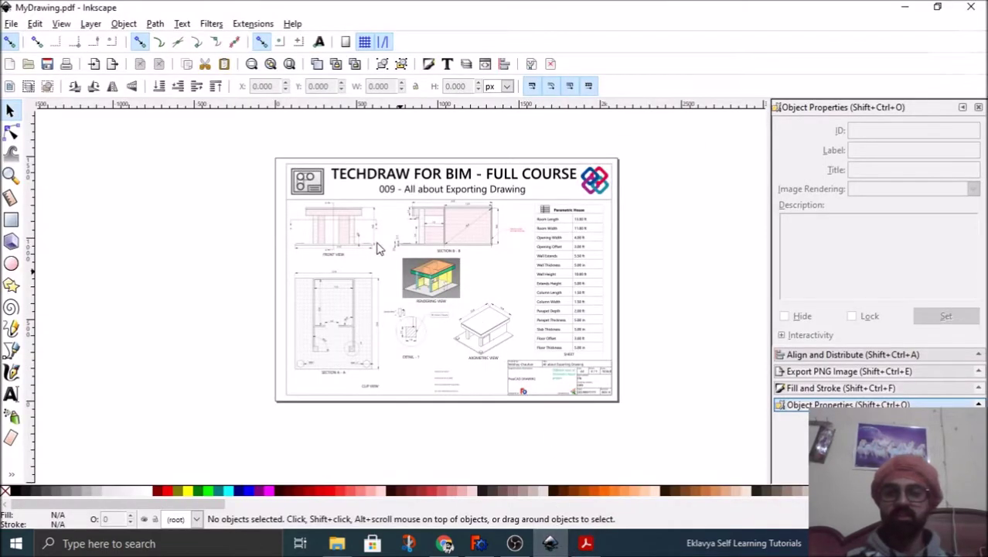
pyautogui.keyDown('ctrl'); pyautogui.scroll(4, 331, 218); pyautogui.keyUp('ctrl')
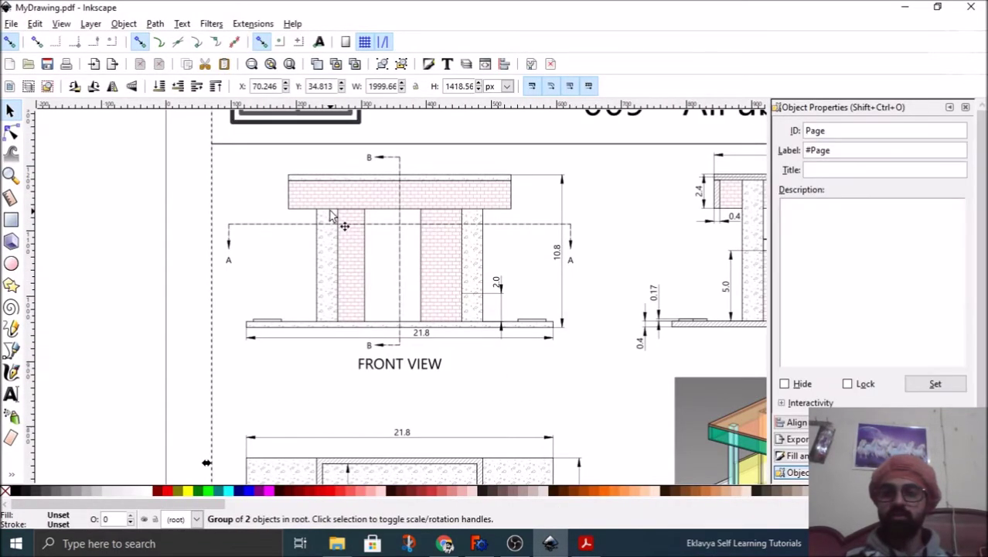
pyautogui.doubleClick(331, 217)
pyautogui.click(331, 217)
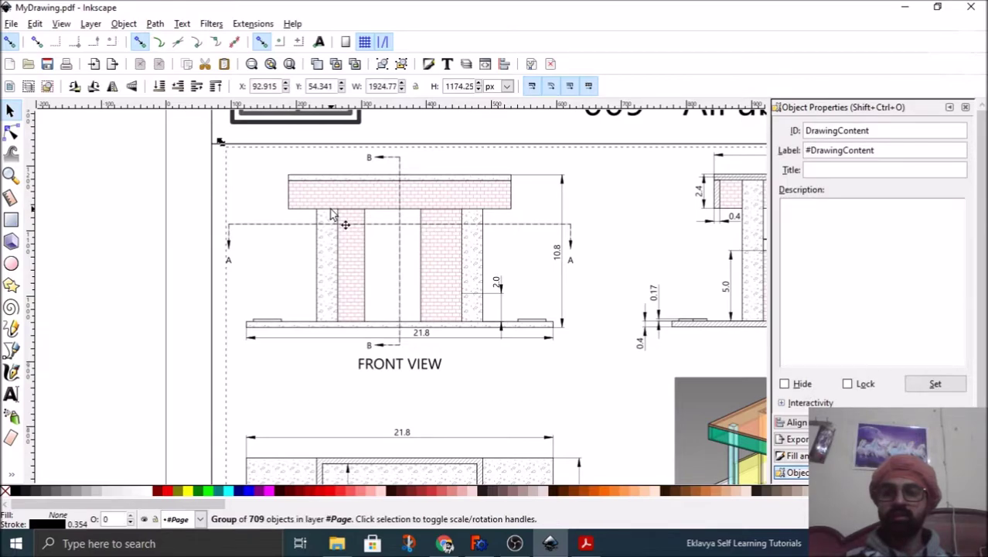
pyautogui.doubleClick(331, 217)
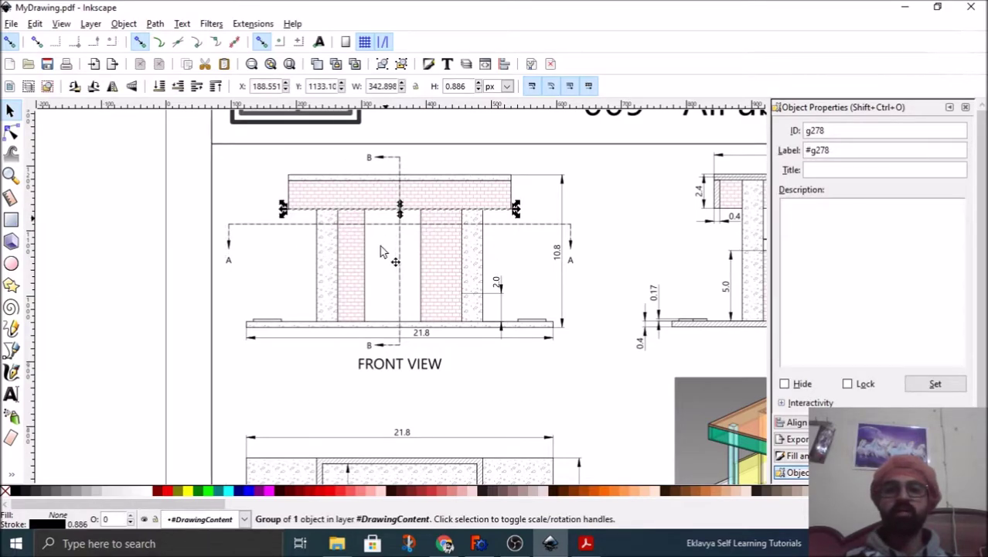
pyautogui.click(456, 275)
pyautogui.click(436, 277)
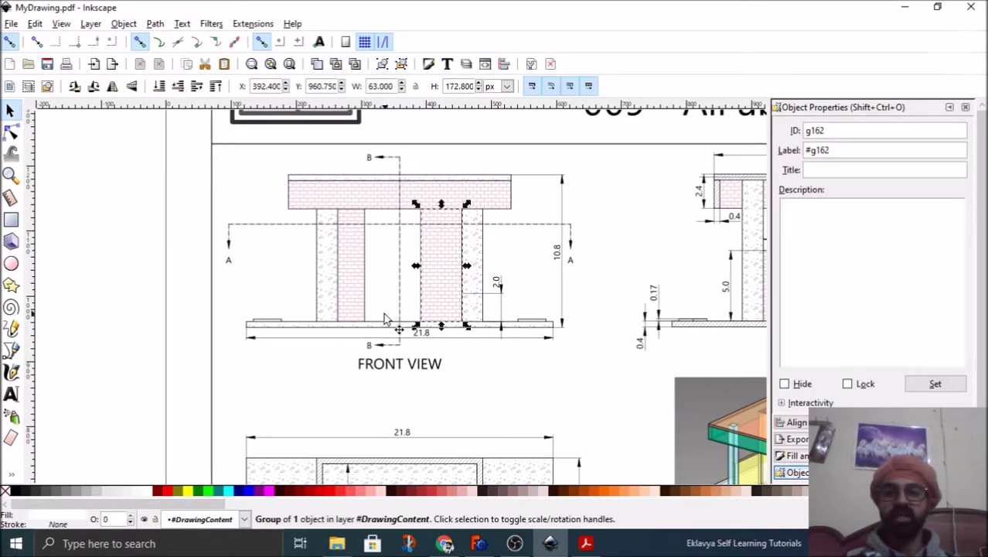
pyautogui.click(381, 330)
pyautogui.click(392, 369)
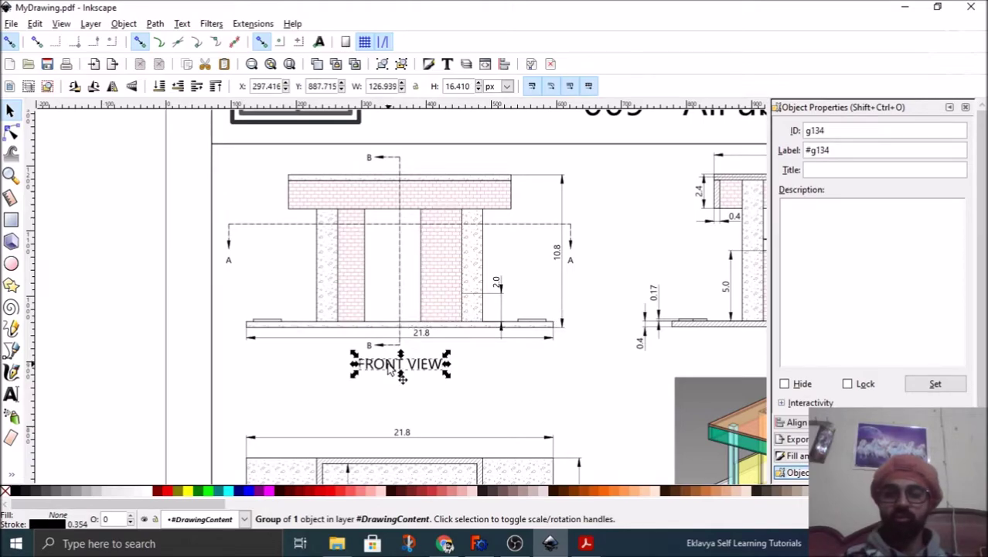
pyautogui.doubleClick(402, 378)
pyautogui.click(403, 369)
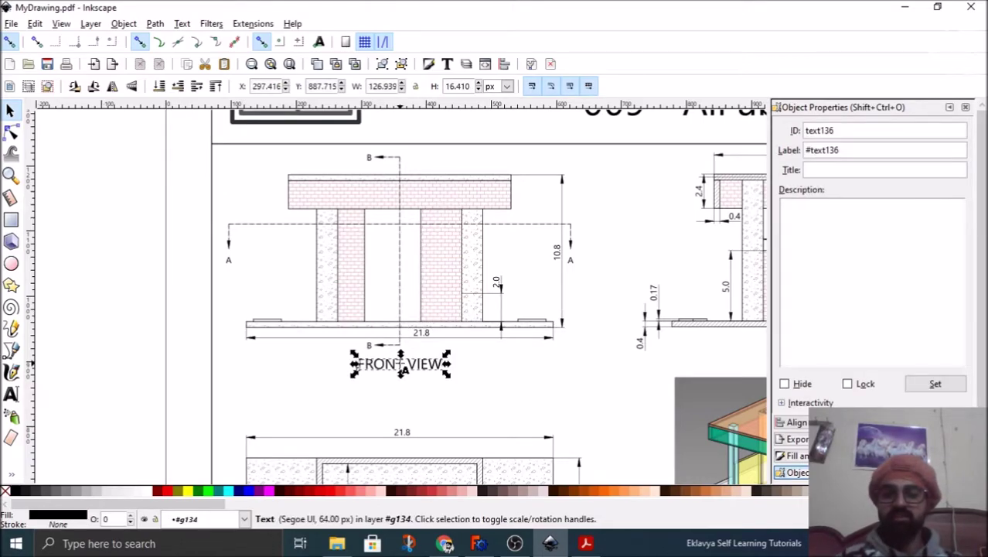
pyautogui.doubleClick(403, 370)
pyautogui.press('Escape')
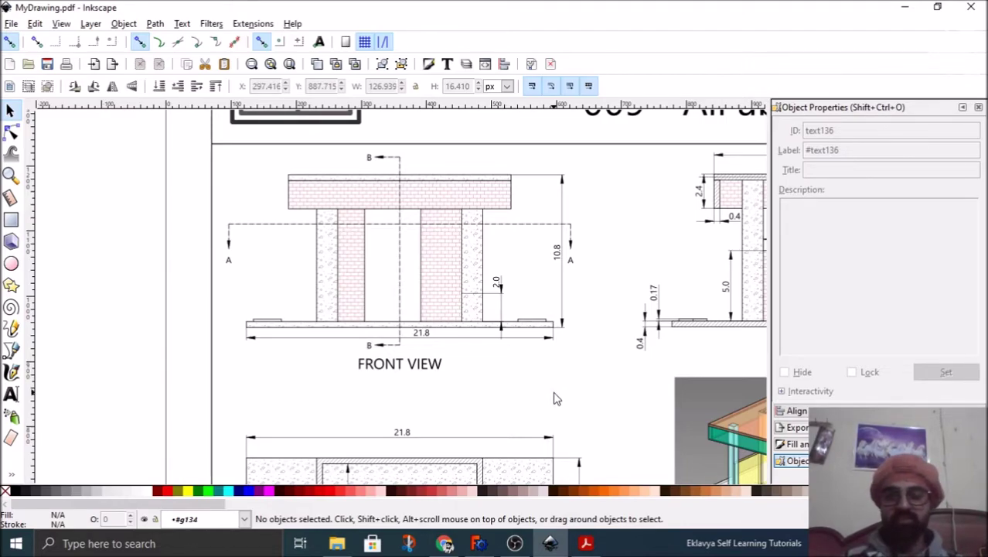
pyautogui.keyDown('ctrl'); pyautogui.scroll(-3, 199, 242); pyautogui.keyUp('ctrl')
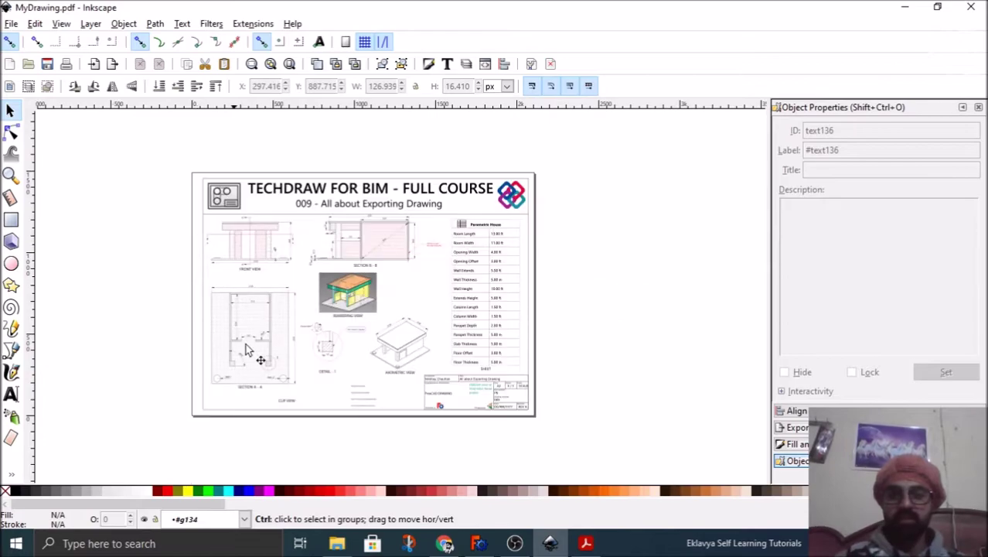
pyautogui.keyDown('ctrl'); pyautogui.scroll(1, 270, 379); pyautogui.keyUp('ctrl')
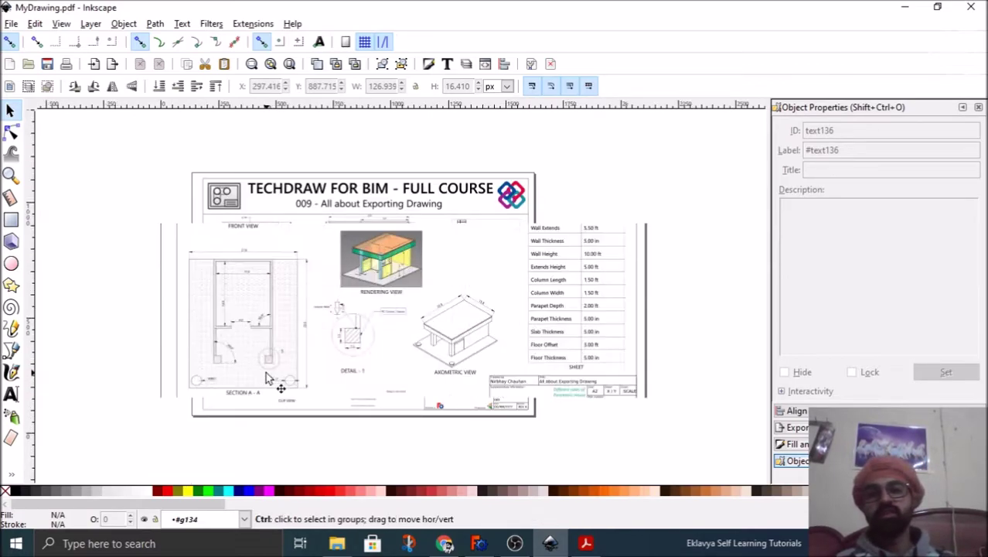
# Minimize Inkscape and Acrobat Reader so the FreeCAD TechDraw sheet is showing again
pyautogui.click(904, 8)
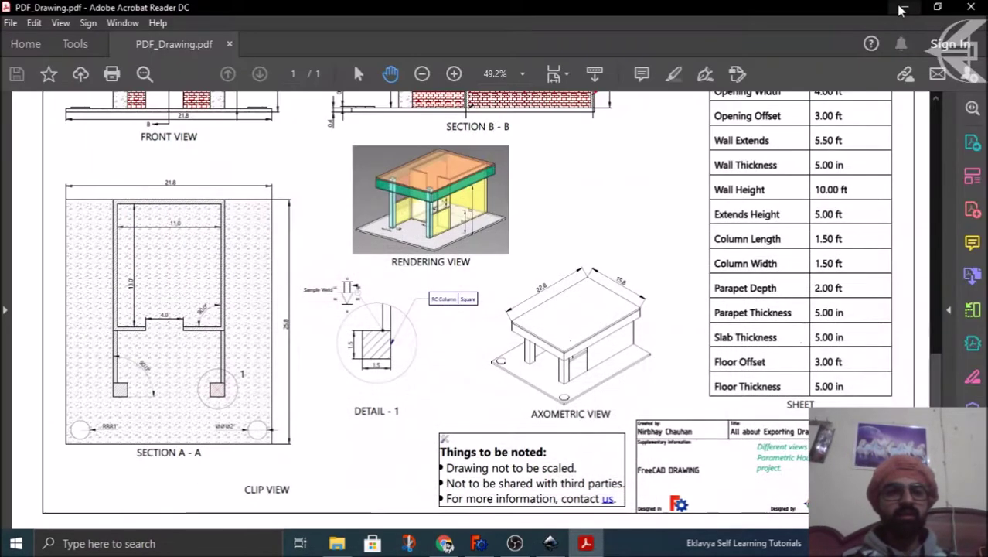
pyautogui.click(901, 10)
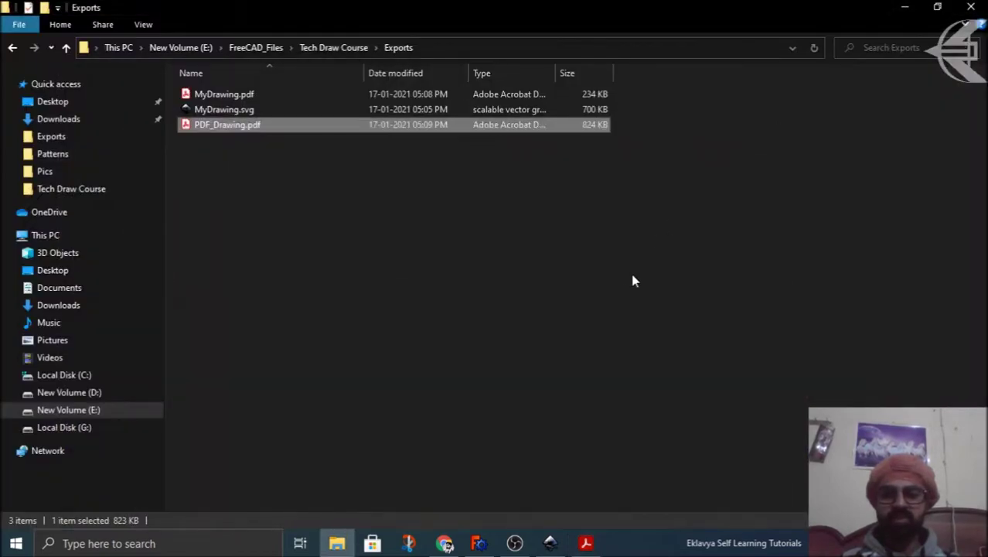
pyautogui.click(479, 543)
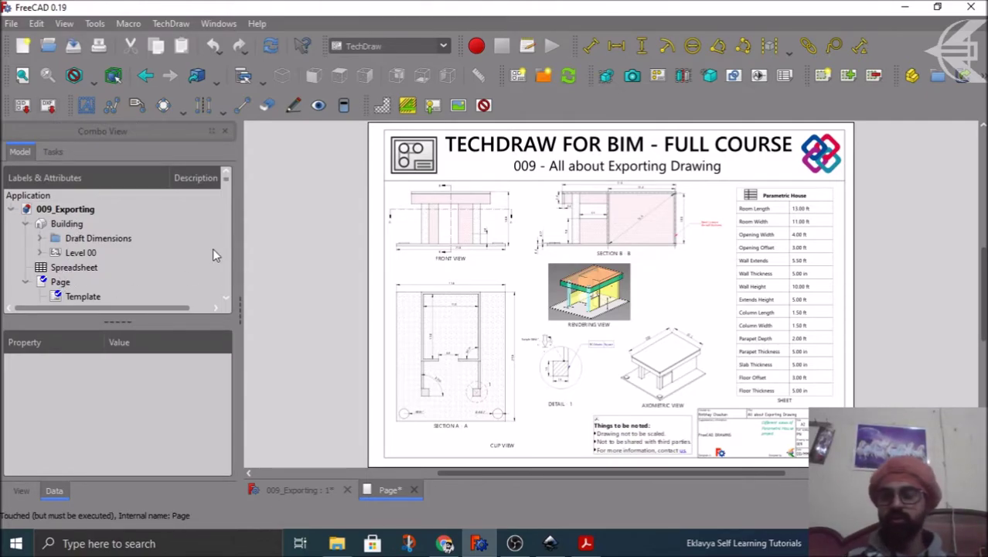
# Select Page and export it as MyDXF_Drawing.dxf into the Exports folder
pyautogui.click(197, 281)
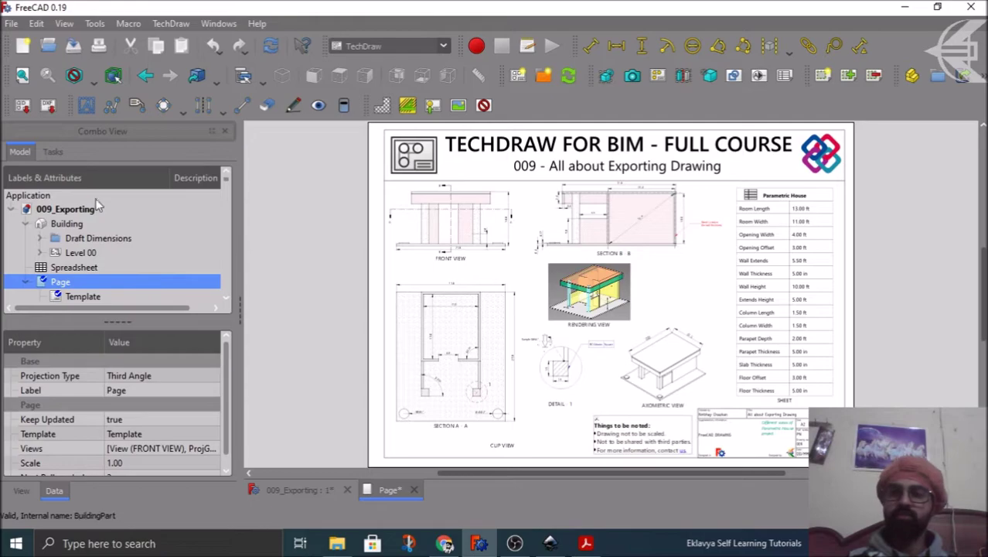
pyautogui.click(47, 105)
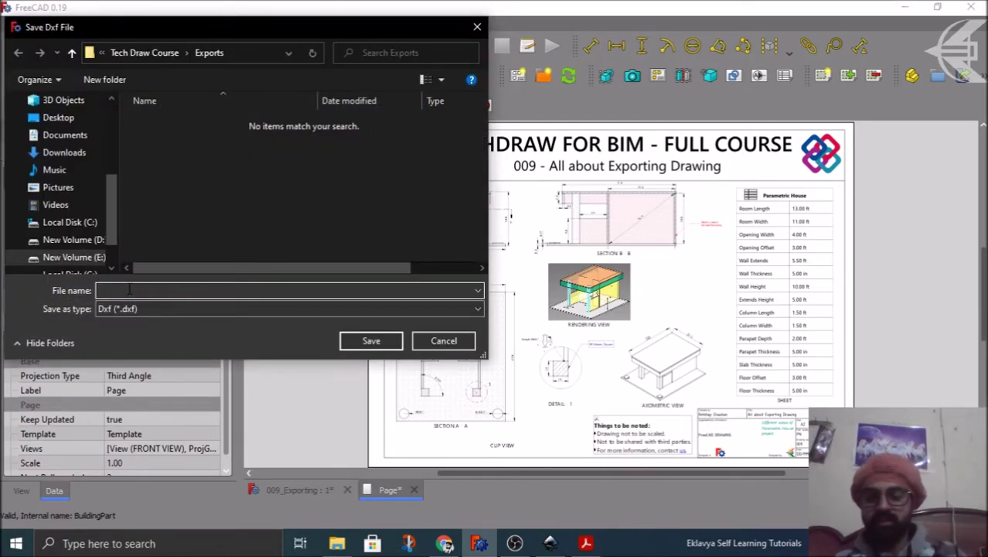
pyautogui.write('MyDXF')
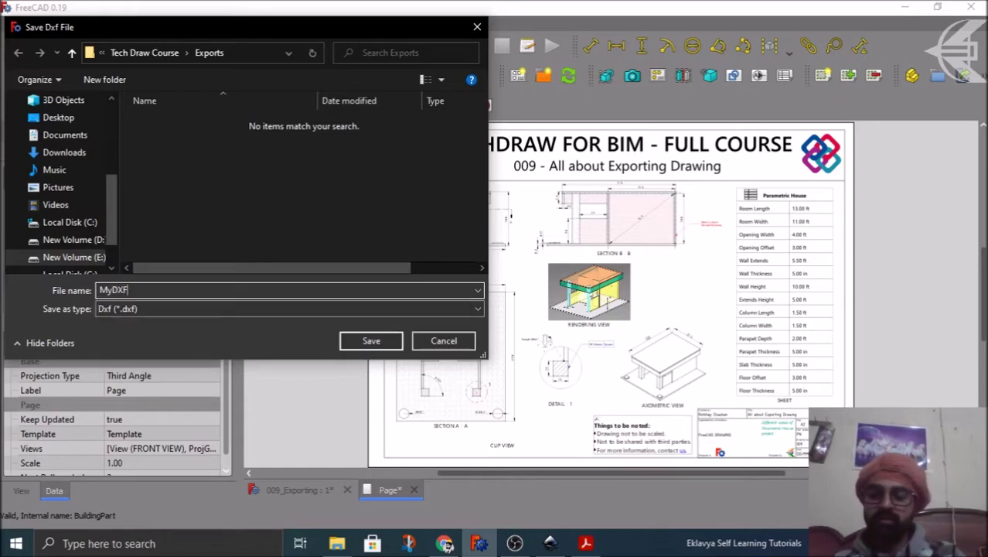
pyautogui.write('_Drawing')
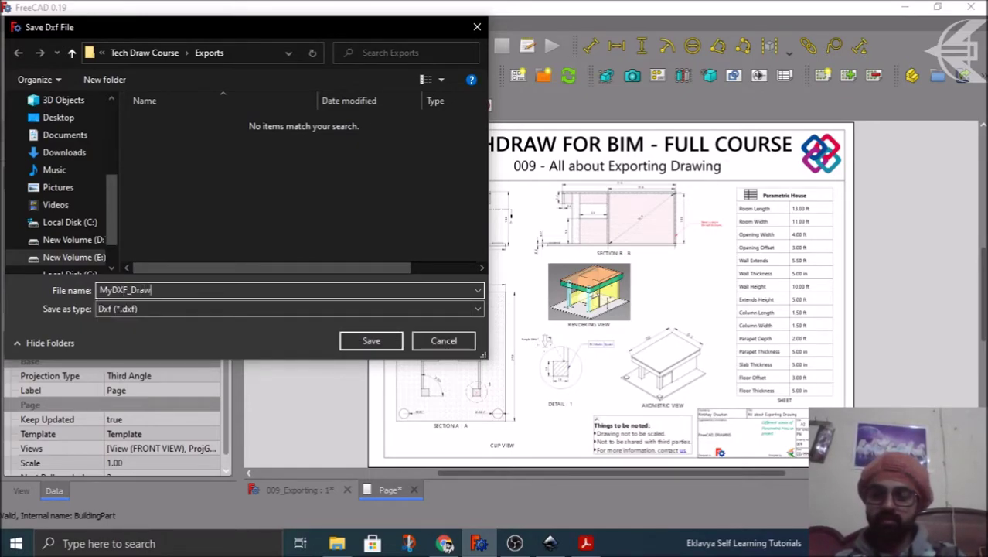
pyautogui.click(378, 344)
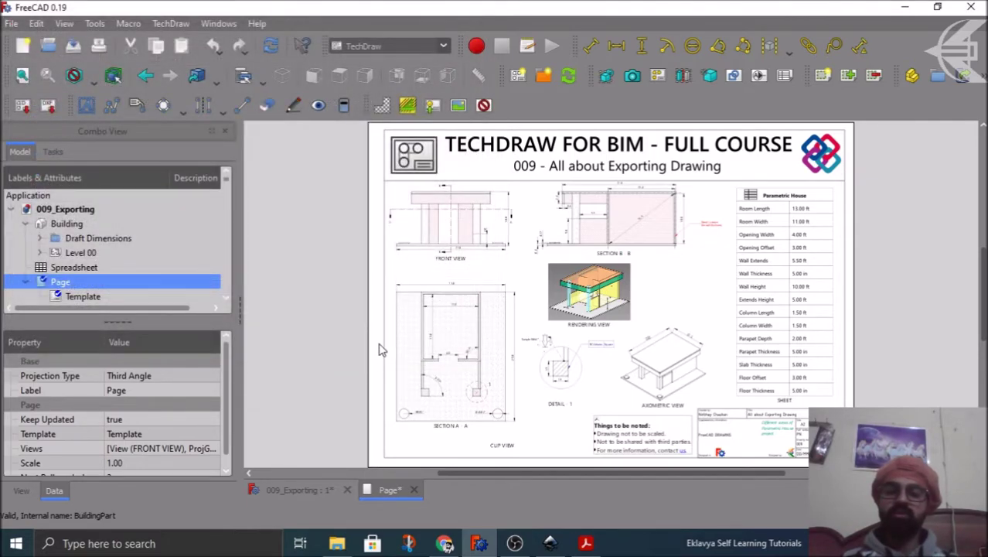
# Confirm the 87 KB MyDXF_Drawing.dxf sits in Exports and put the GroupDocs viewer tab up in Chrome
pyautogui.click(336, 543)
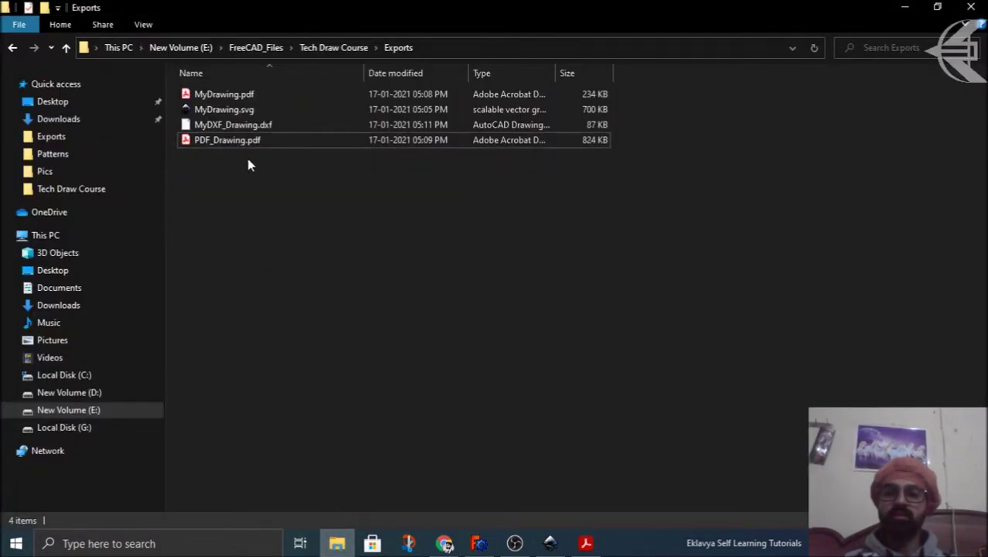
pyautogui.click(236, 126)
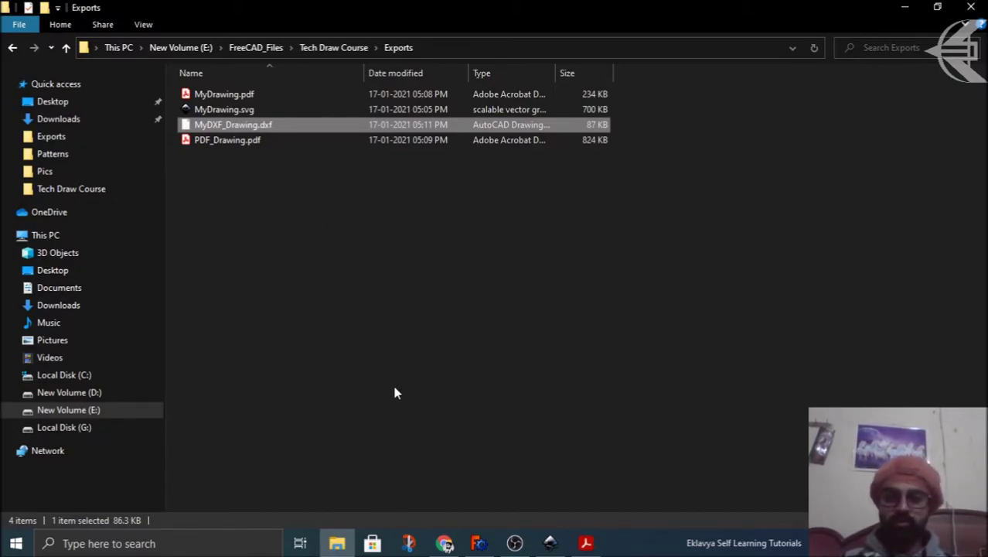
pyautogui.click(445, 543)
pyautogui.click(92, 10)
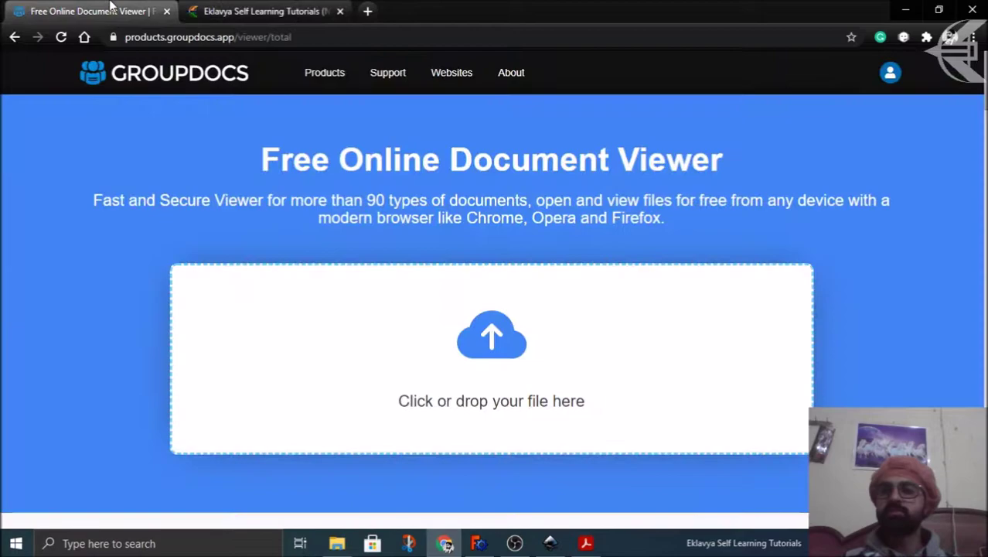
pyautogui.click(337, 543)
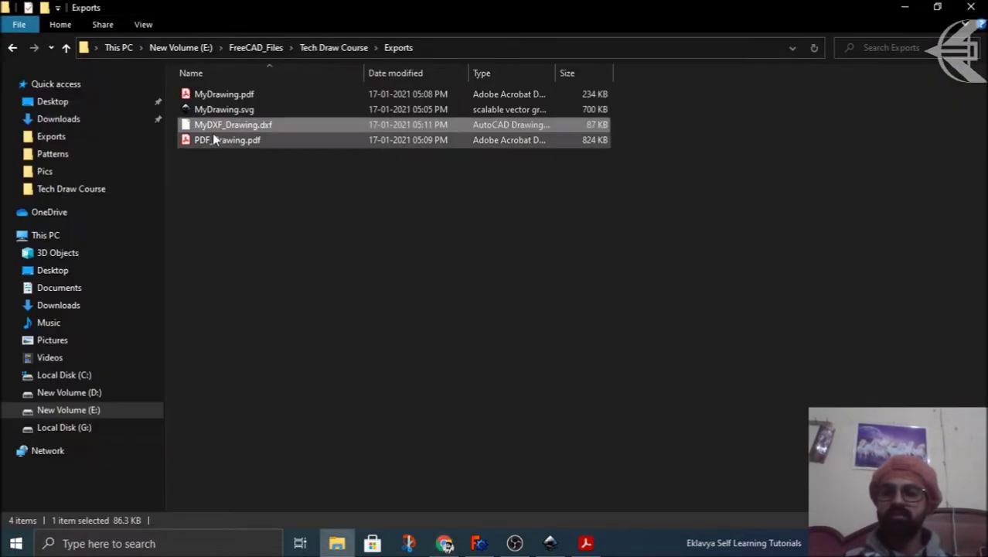
# Load MyDXF_Drawing.dxf into GroupDocs Viewer and zoom in three steps on the drawing
pyautogui.moveTo(215, 127); pyautogui.dragTo(473, 386)
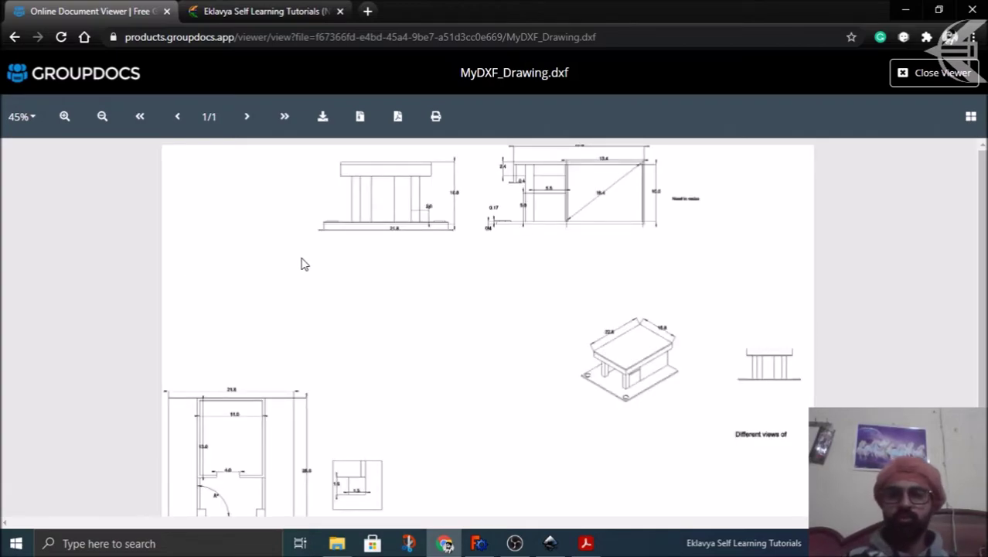
pyautogui.hotkey('ctrl', '+')
pyautogui.hotkey('ctrl', '+')
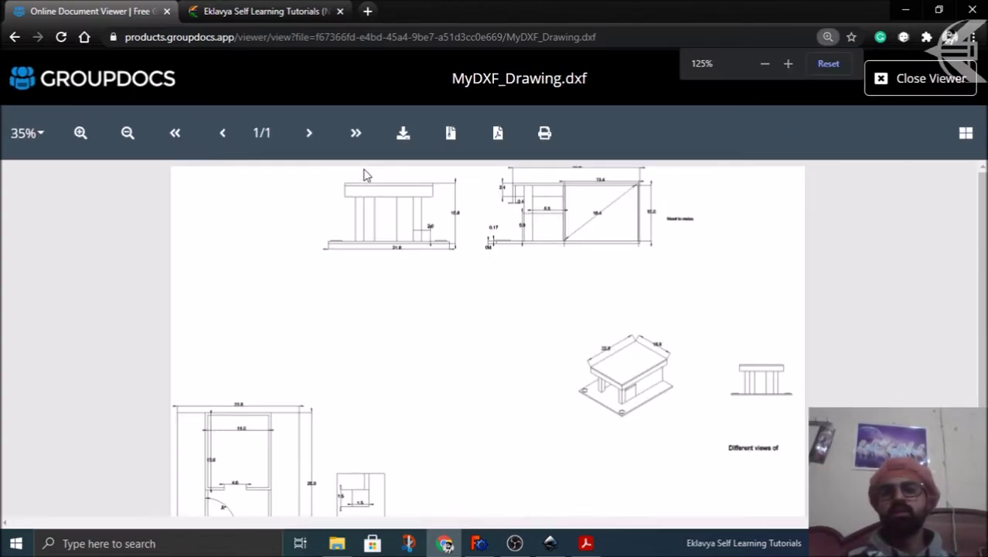
pyautogui.hotkey('ctrl', '-')
pyautogui.hotkey('ctrl', '-')
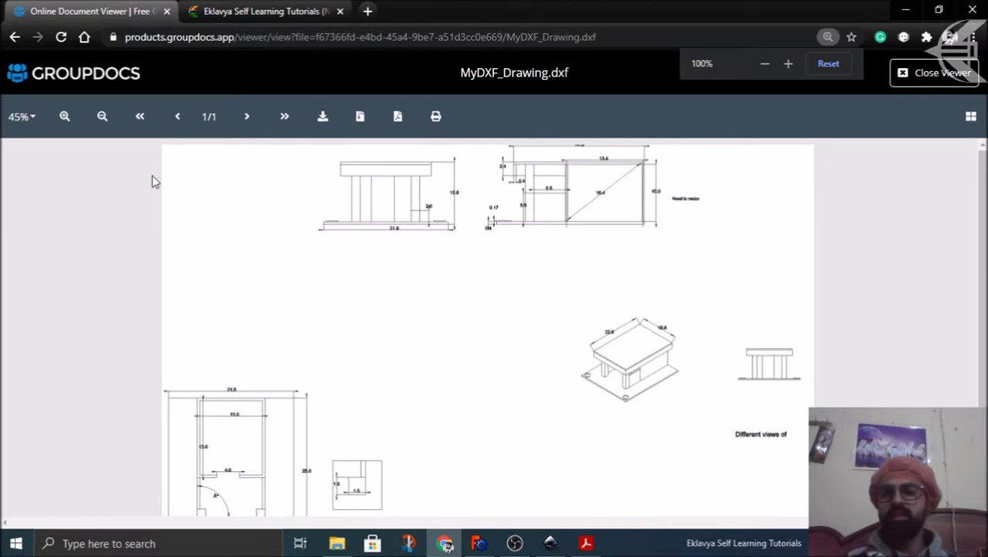
pyautogui.click(65, 116)
pyautogui.click(65, 116)
pyautogui.click(65, 116)
pyautogui.click(65, 116)
pyautogui.click(64, 116)
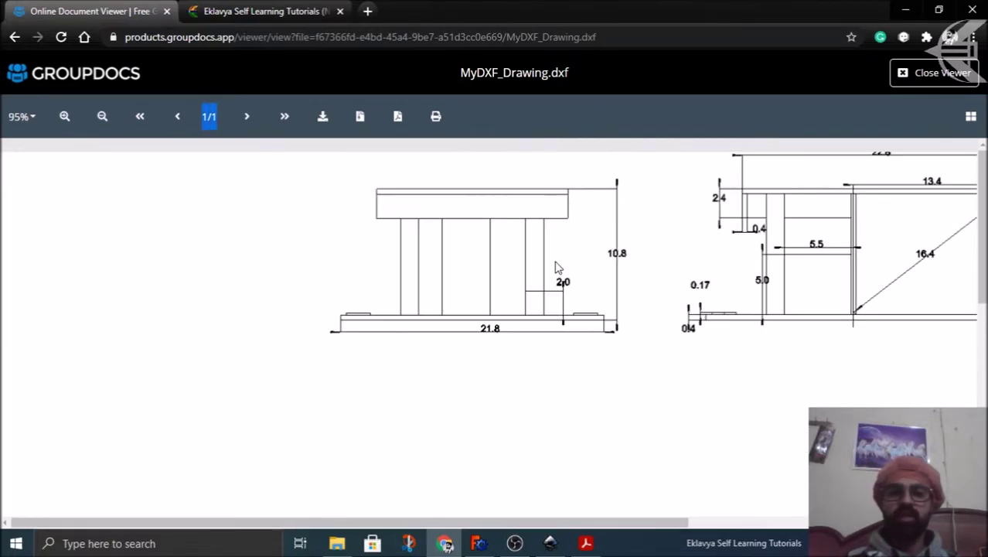
# Pan and scroll across the DXF's front, section, plan and isometric views
pyautogui.moveTo(490, 523); pyautogui.dragTo(787, 552)
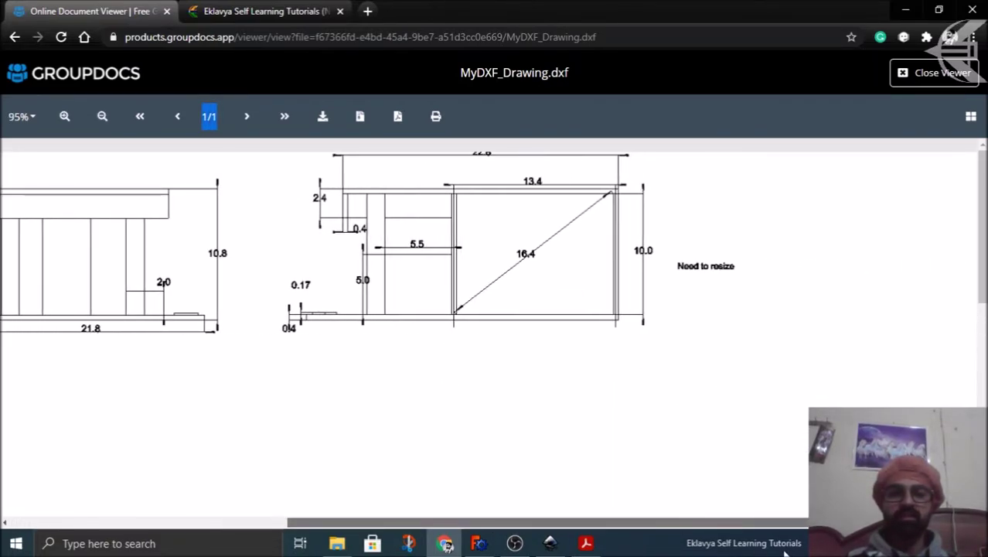
pyautogui.scroll(-3, 713, 352)
pyautogui.scroll(-1, 713, 353)
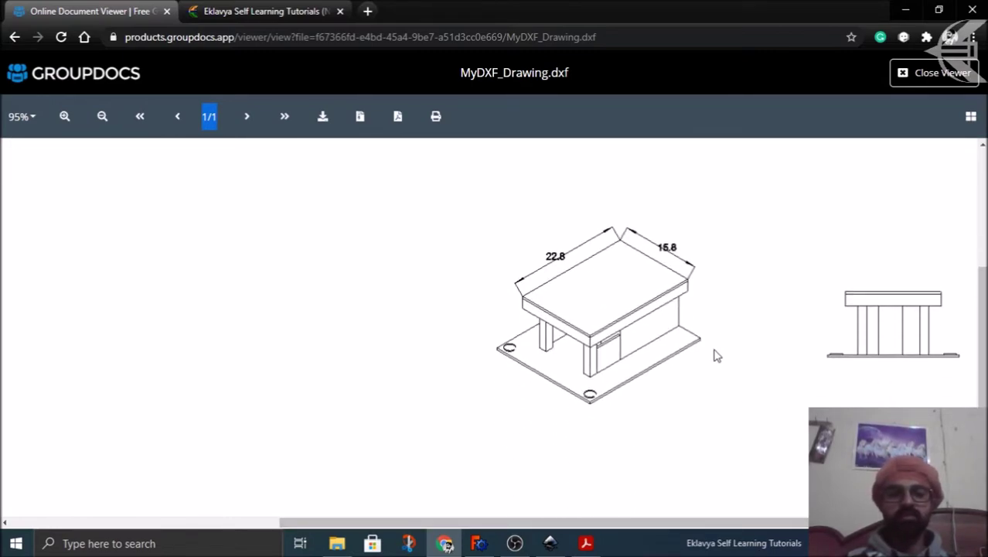
pyautogui.scroll(-1, 712, 351)
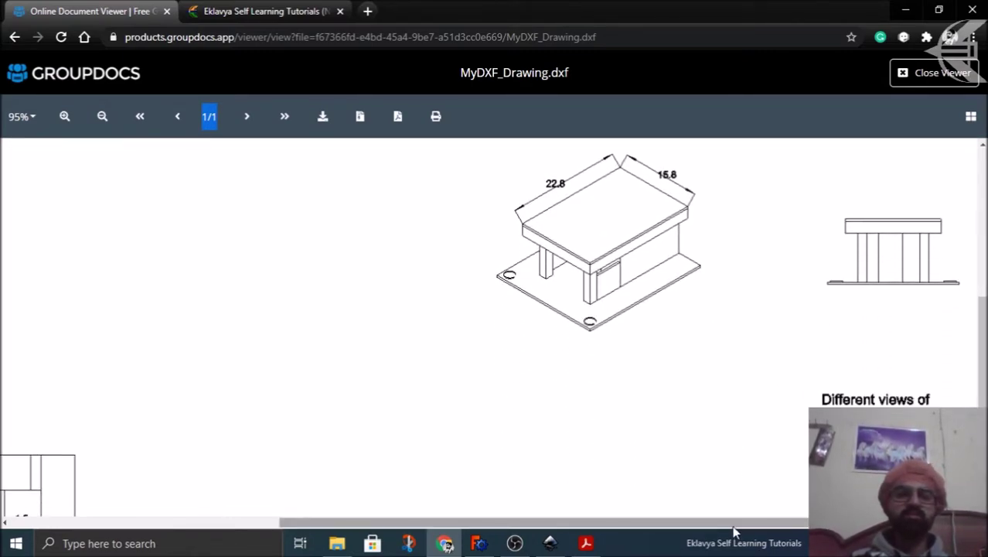
pyautogui.moveTo(736, 527)
pyautogui.mouseDown()
pyautogui.moveTo(750, 533)
pyautogui.moveTo(364, 499)
pyautogui.mouseUp()
pyautogui.scroll(-2, 465, 355)
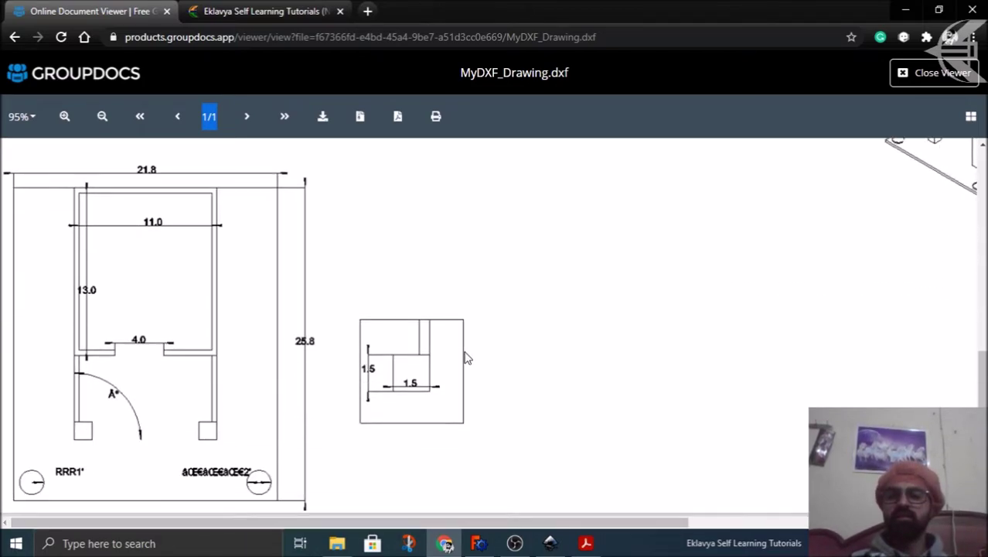
pyautogui.scroll(5, 453, 368)
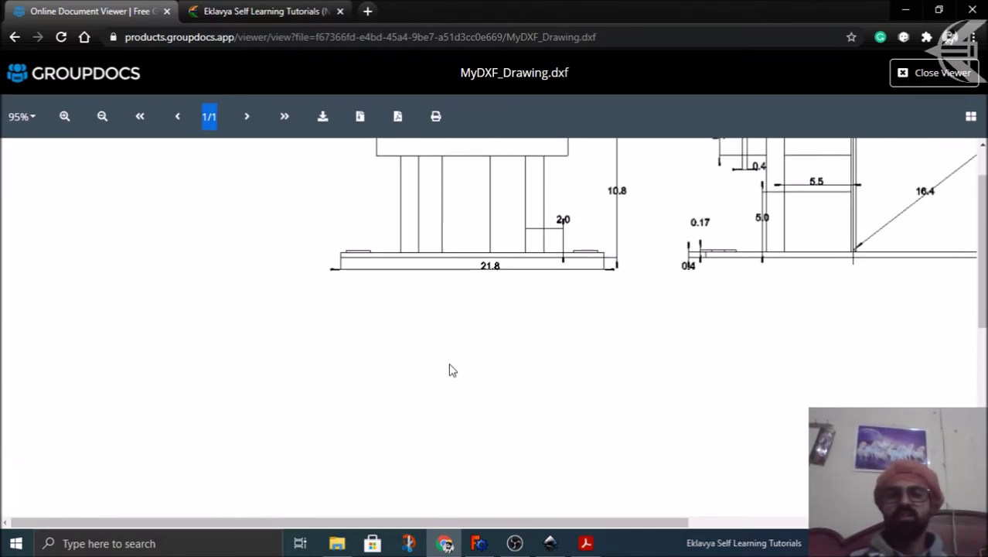
pyautogui.scroll(1, 453, 371)
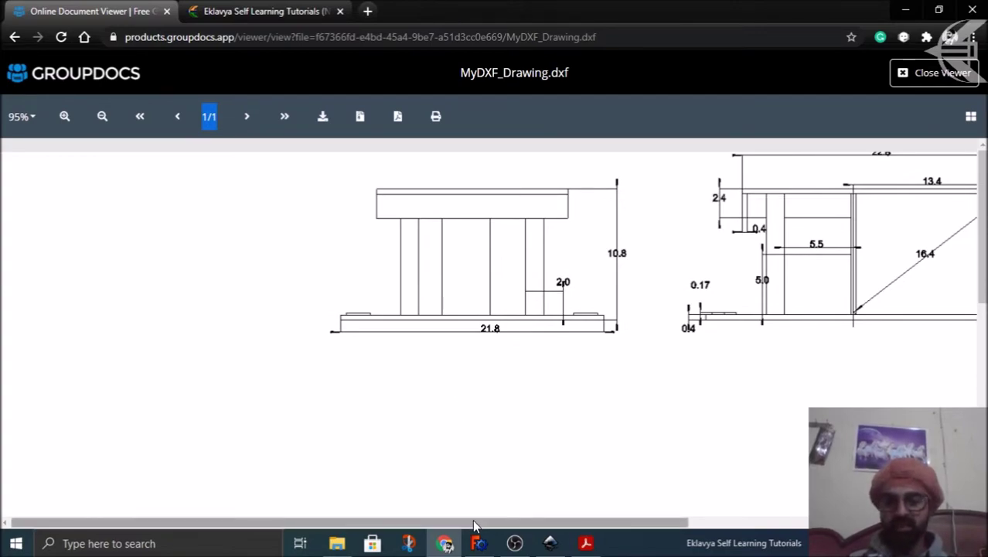
pyautogui.moveTo(475, 523); pyautogui.dragTo(648, 539)
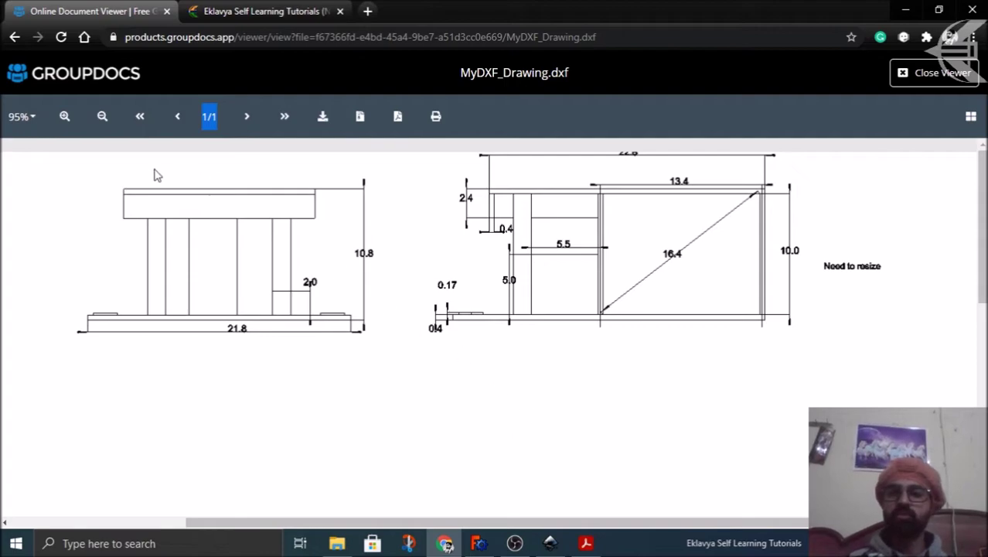
# Zoom back out five steps to see the whole DXF sheet
pyautogui.click(102, 116)
pyautogui.click(102, 116)
pyautogui.click(101, 116)
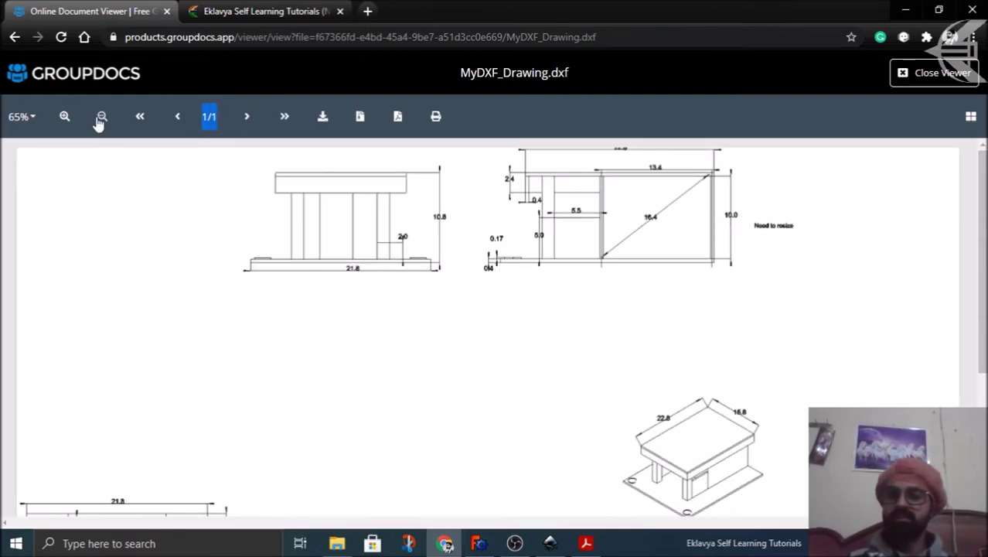
pyautogui.click(101, 116)
pyautogui.click(101, 116)
# Bring PDF_Drawing.pdf up in Acrobat Reader and zoom into the page
pyautogui.click(905, 10)
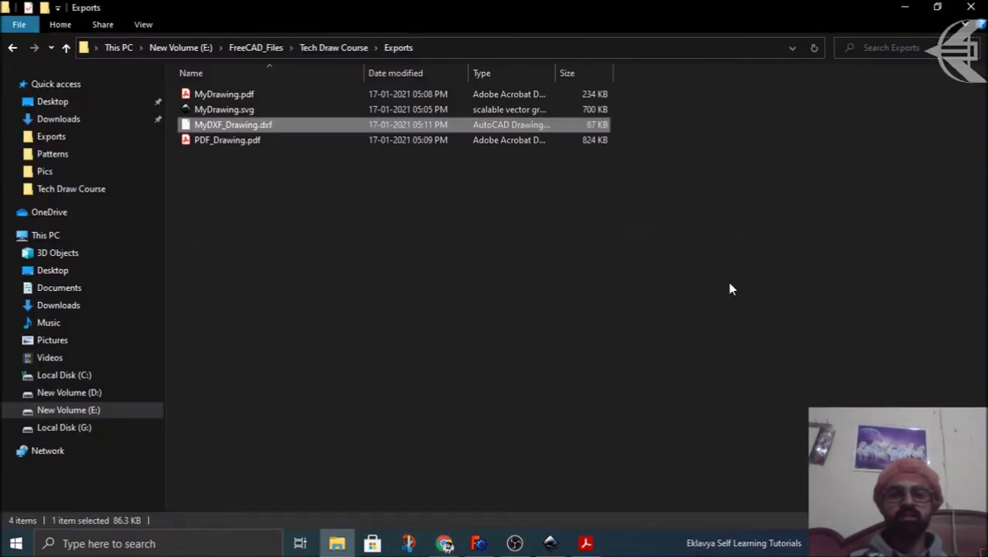
pyautogui.click(586, 543)
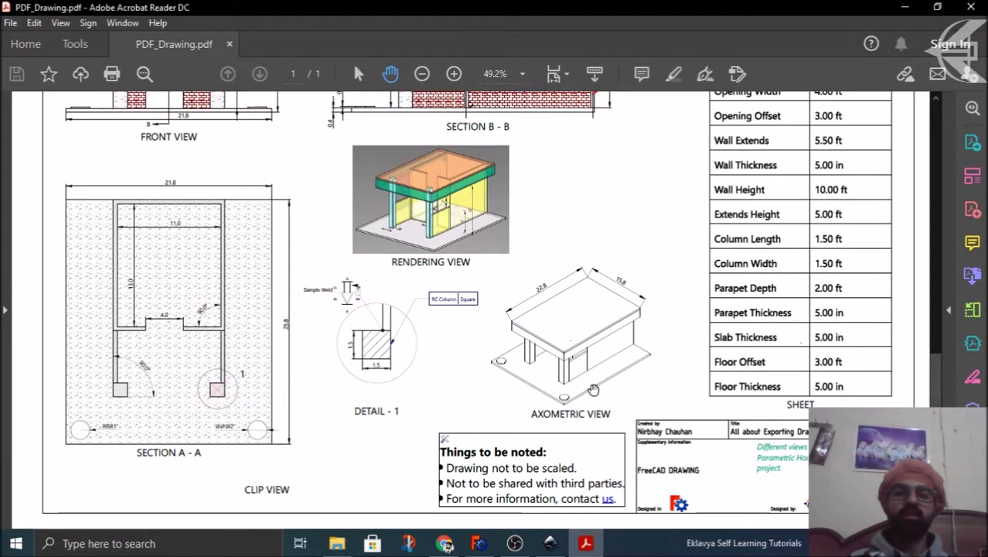
pyautogui.keyDown('ctrl'); pyautogui.scroll(3, 800, 364); pyautogui.keyUp('ctrl')
pyautogui.moveTo(800, 364); pyautogui.dragTo(748, 290)
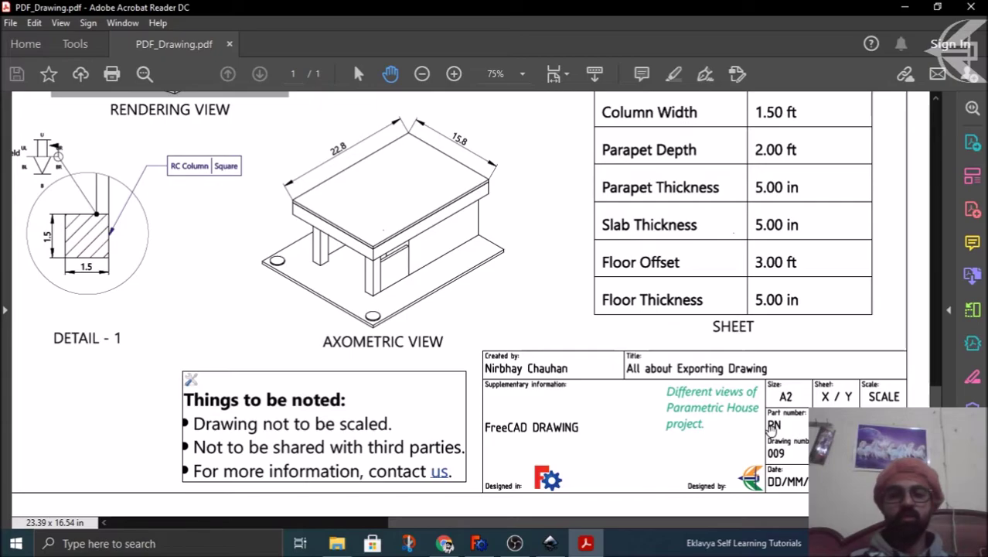
pyautogui.keyDown('ctrl'); pyautogui.scroll(-3, 731, 264); pyautogui.keyUp('ctrl')
pyautogui.keyDown('ctrl'); pyautogui.scroll(3, 276, 273); pyautogui.keyUp('ctrl')
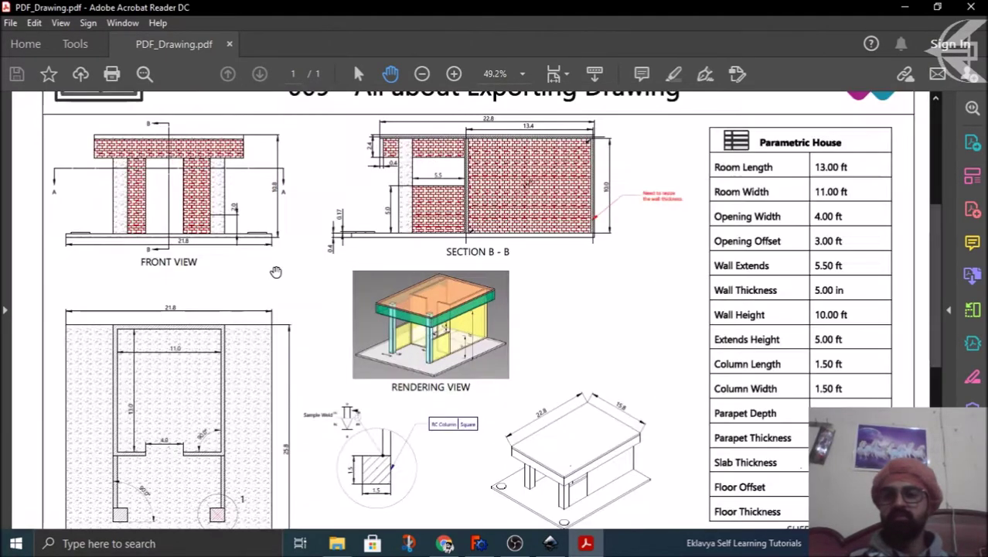
# Pan to the FRONT VIEW and inspect it close up at 200%
pyautogui.moveTo(288, 284); pyautogui.dragTo(523, 377)
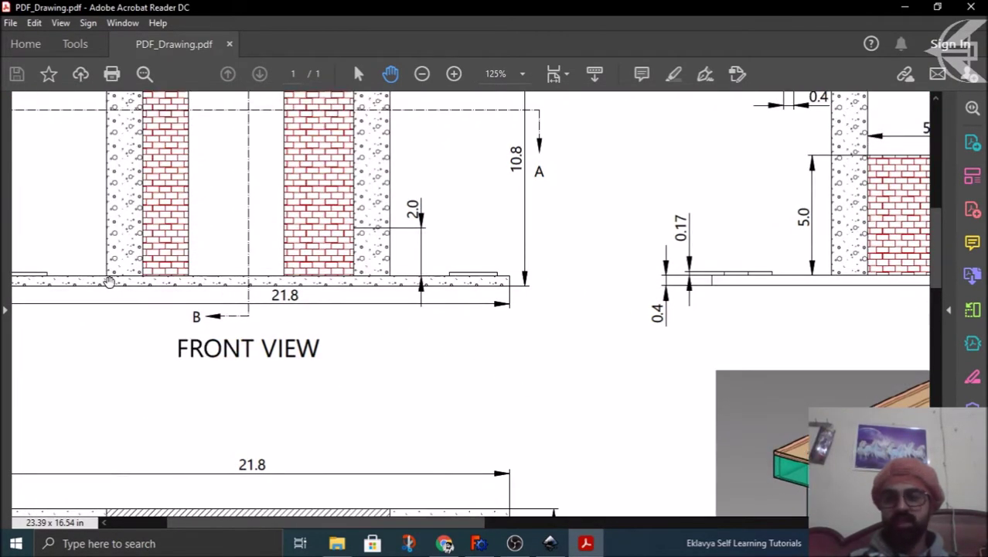
pyautogui.keyDown('ctrl'); pyautogui.scroll(2, 108, 281); pyautogui.keyUp('ctrl')
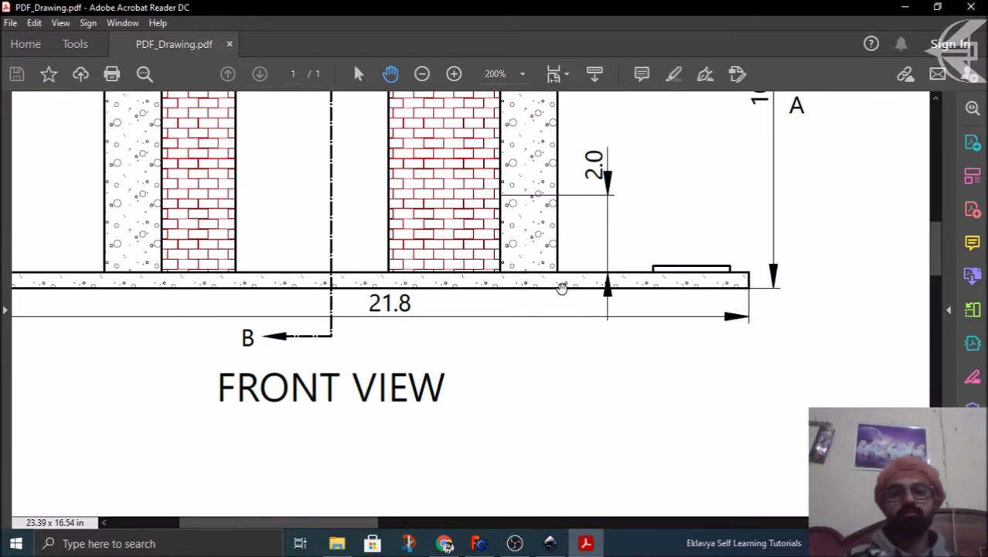
pyautogui.keyDown('ctrl'); pyautogui.scroll(-2, 562, 288); pyautogui.keyUp('ctrl')
pyautogui.scroll(-5, 556, 287)
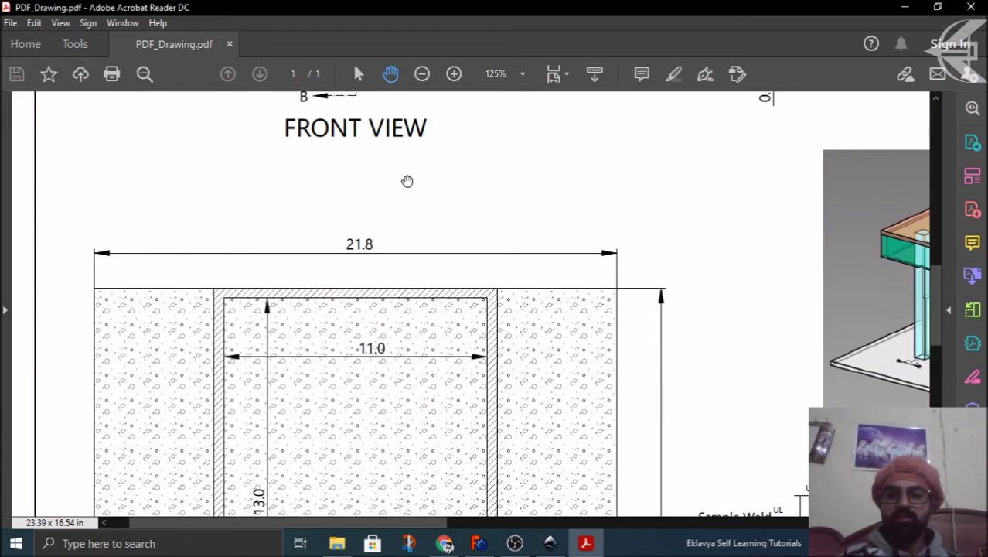
pyautogui.keyDown('ctrl'); pyautogui.scroll(-2, 408, 181); pyautogui.keyUp('ctrl')
pyautogui.click(480, 542)
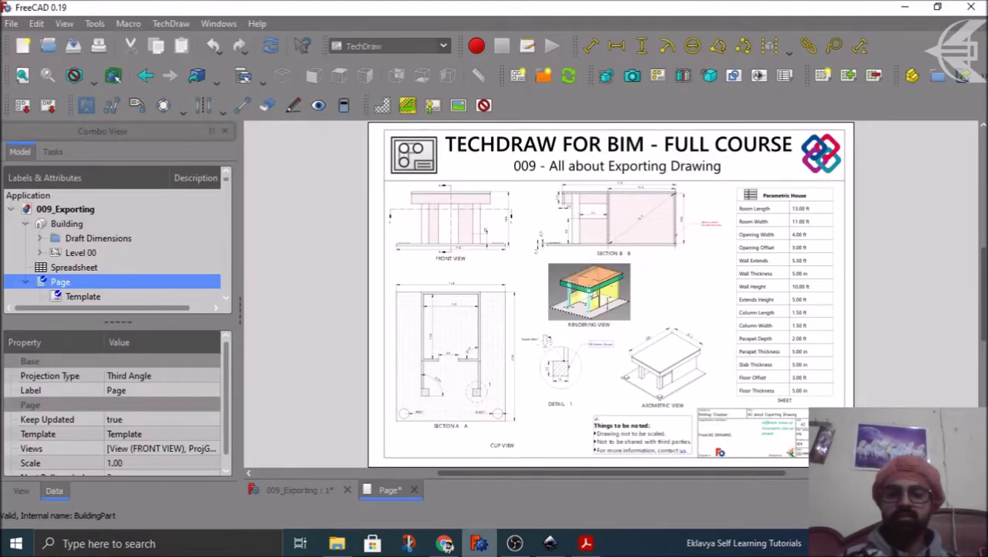